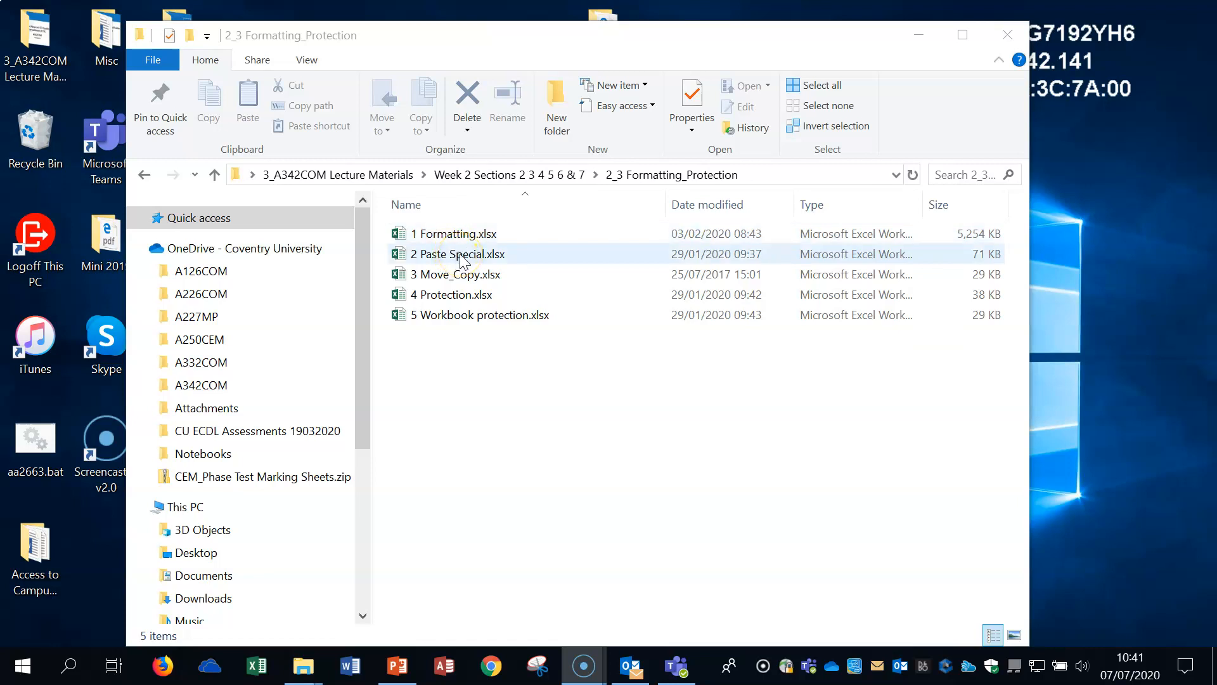
# Open the workbook 2 Paste Special.xlsx and display the Finance sheet at 100% zoom
pyautogui.click(462, 255)
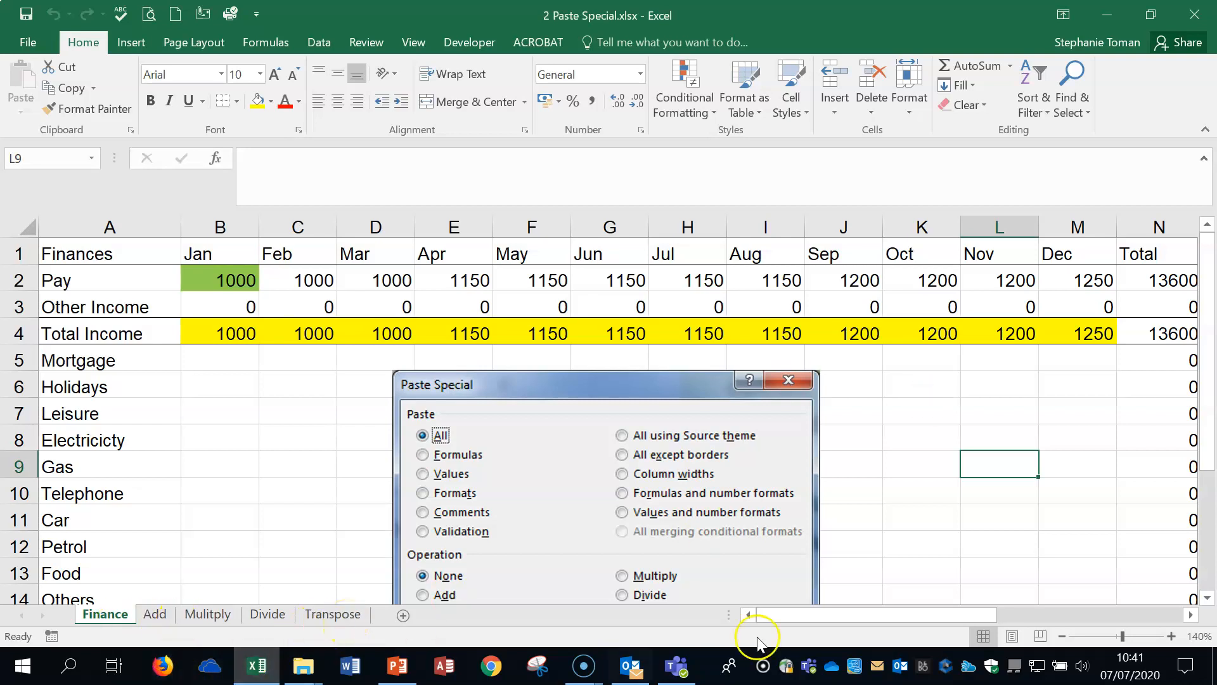
pyautogui.click(1062, 636)
pyautogui.click(1062, 636)
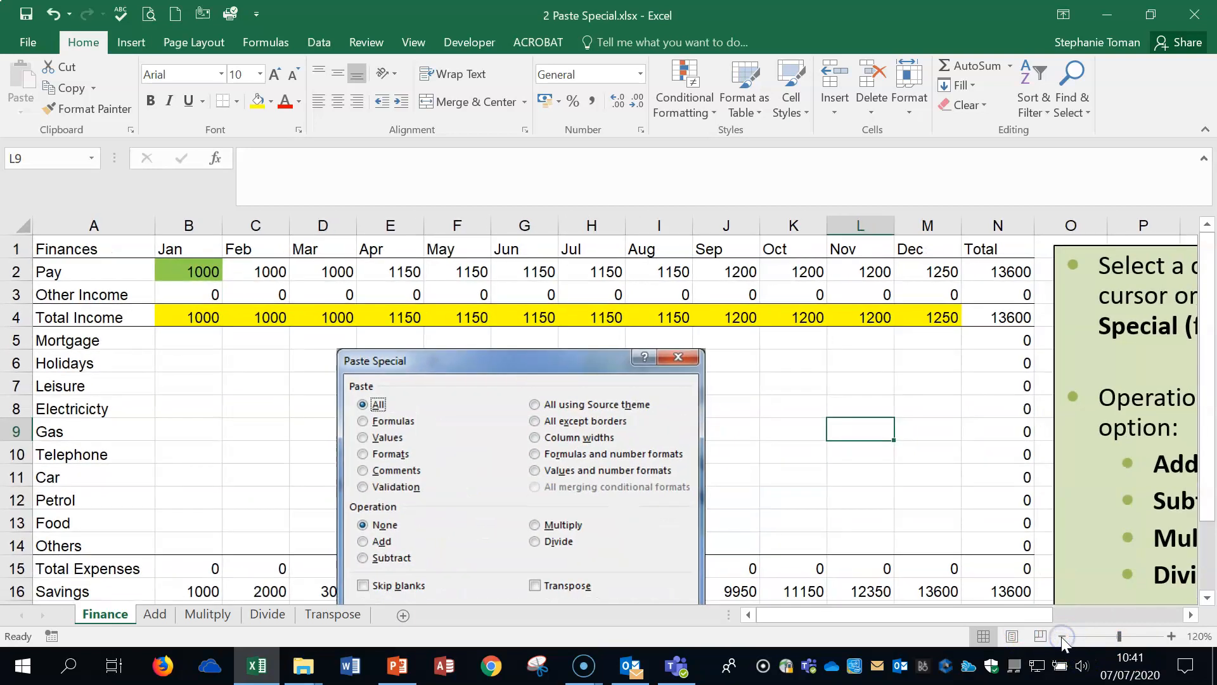
pyautogui.click(1062, 636)
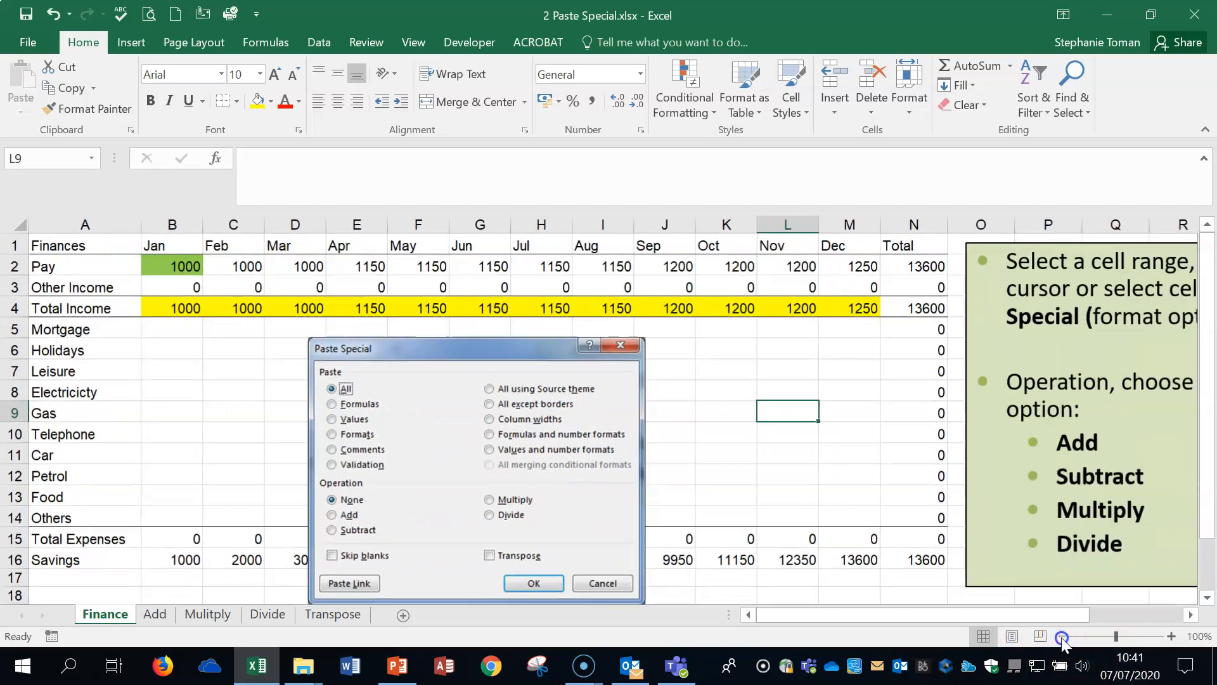
pyautogui.click(1063, 636)
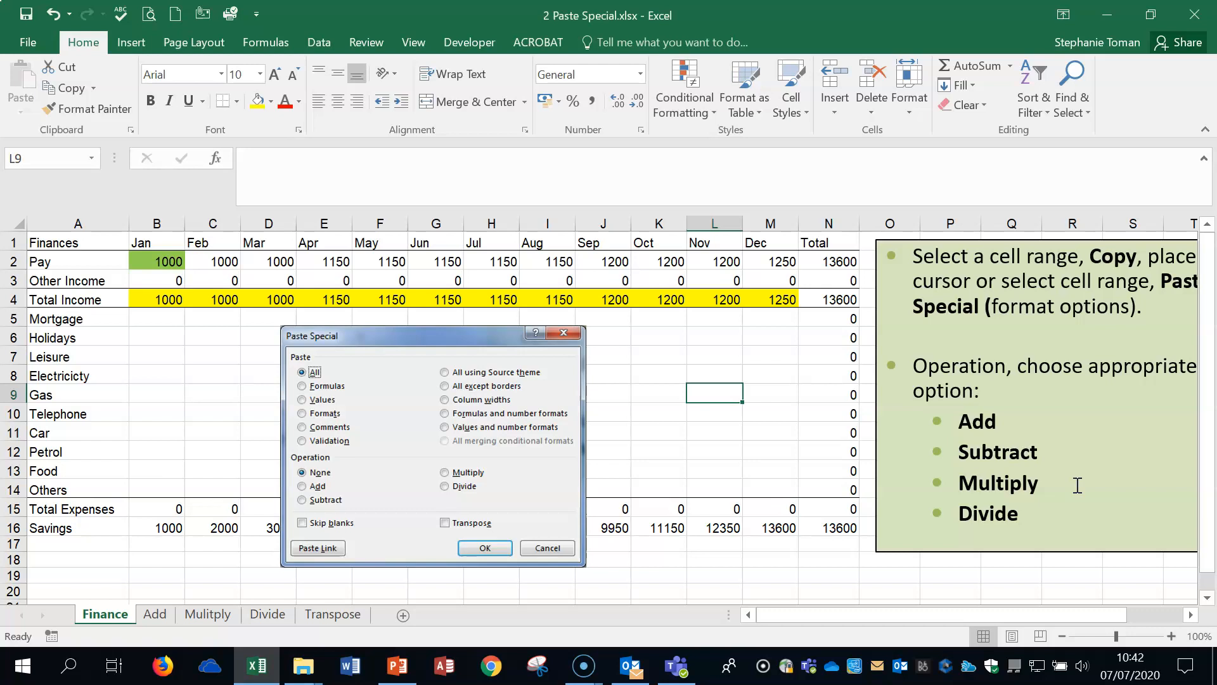
# Move the Paste Special picture on the Finance sheet to the right, over columns H to M below Total Income
pyautogui.click(653, 355)
pyautogui.click(469, 336)
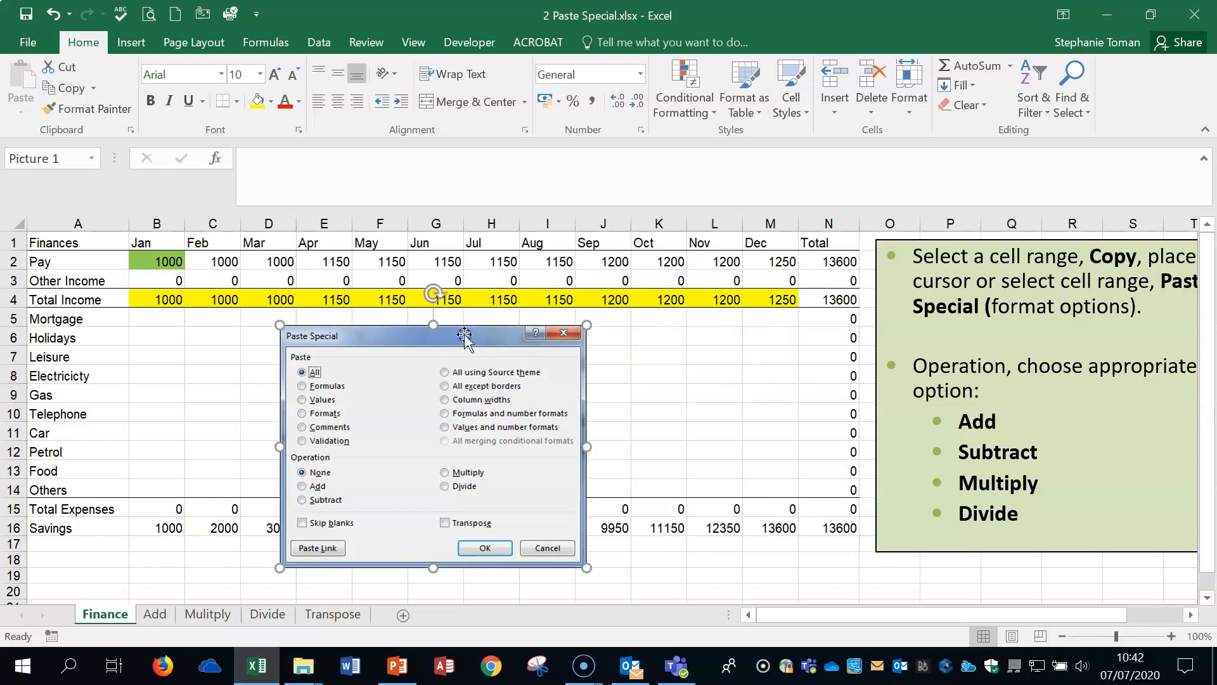
pyautogui.moveTo(469, 336); pyautogui.dragTo(673, 353)
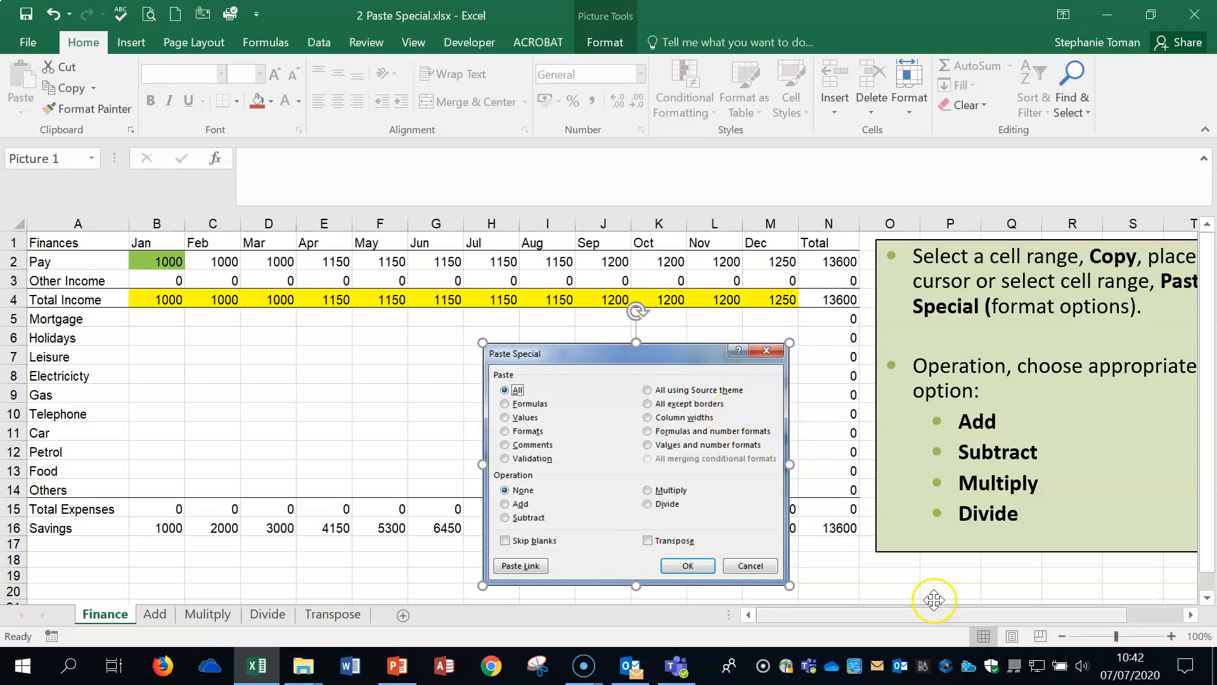
pyautogui.click(1172, 636)
pyautogui.click(1171, 636)
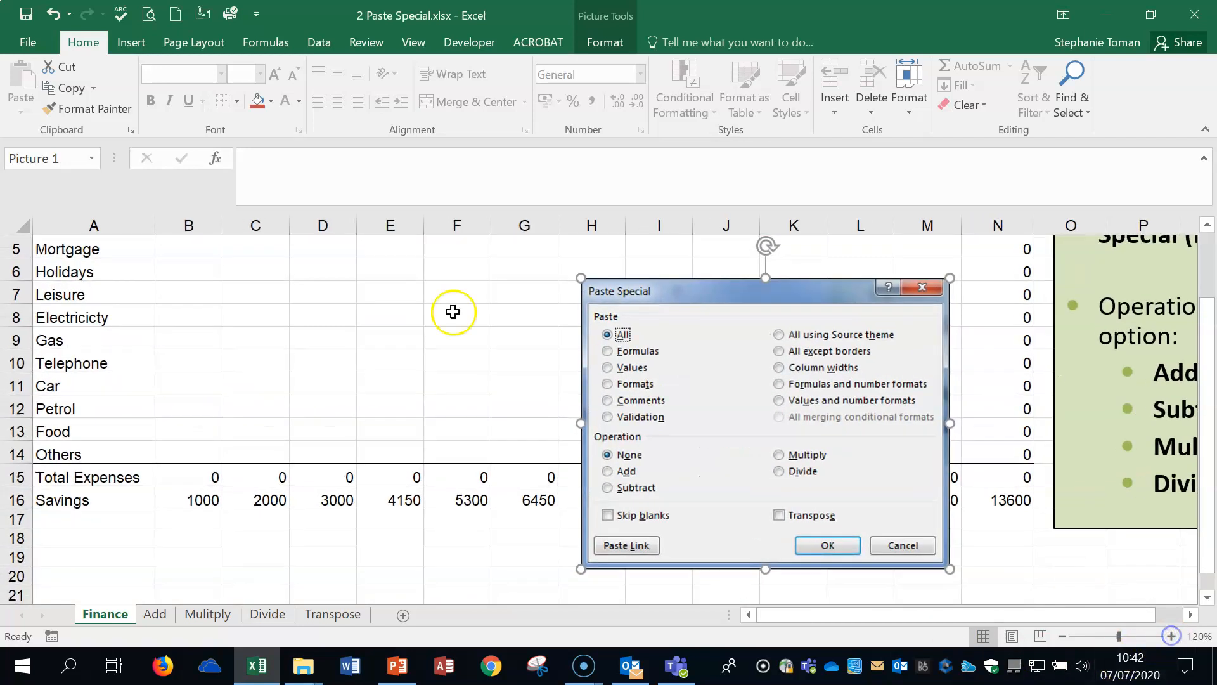
pyautogui.click(376, 383)
pyautogui.scroll(2, 376, 384)
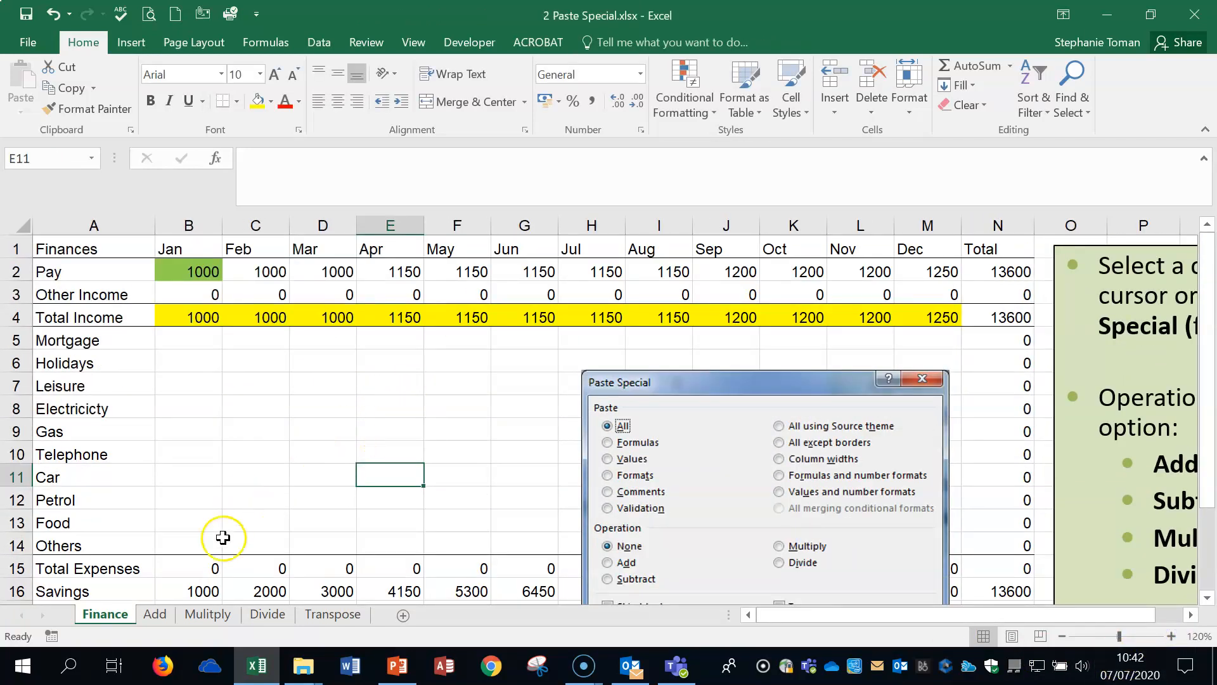
# Review the task notes on the Add, Mulitply and Divide sheets, returning to the Add sheet's instruction for B2 and B4:M4
pyautogui.click(154, 616)
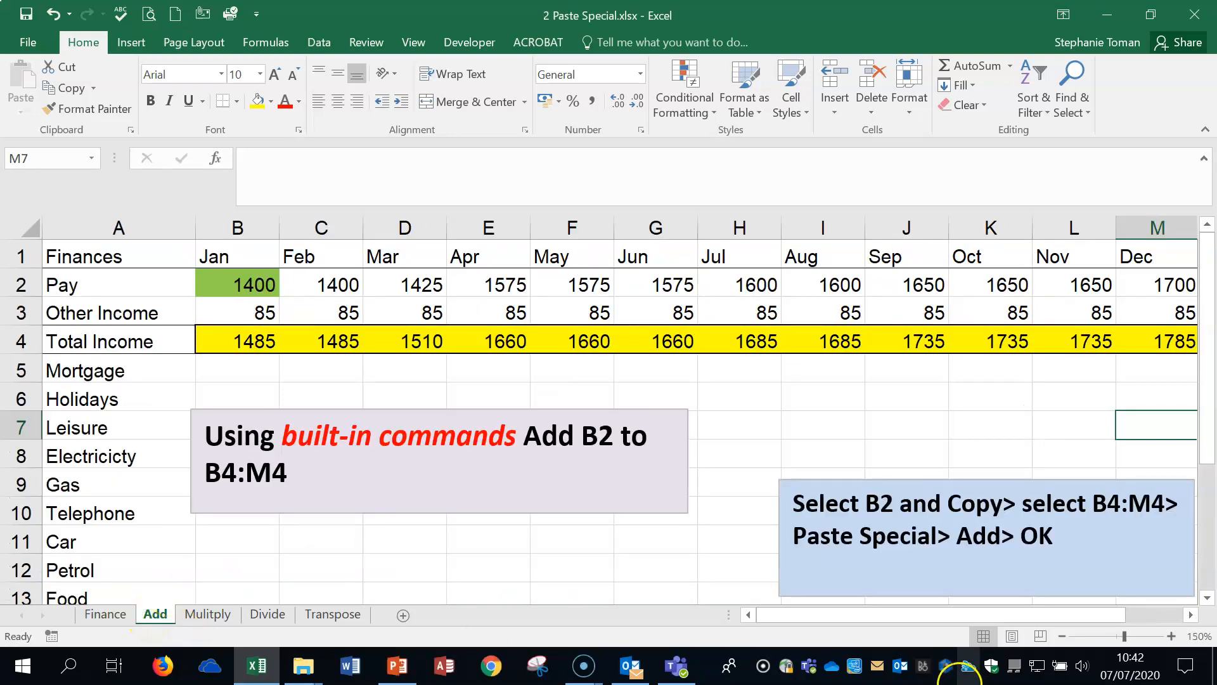
pyautogui.click(1063, 636)
pyautogui.click(1062, 636)
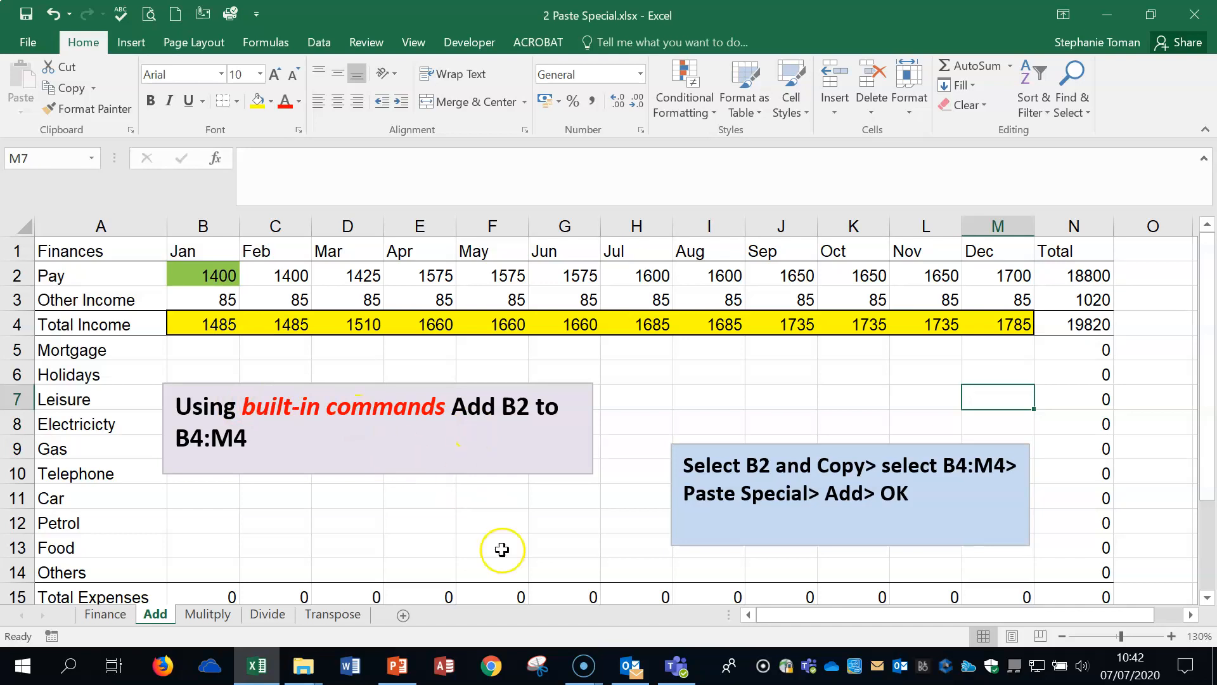
pyautogui.click(208, 615)
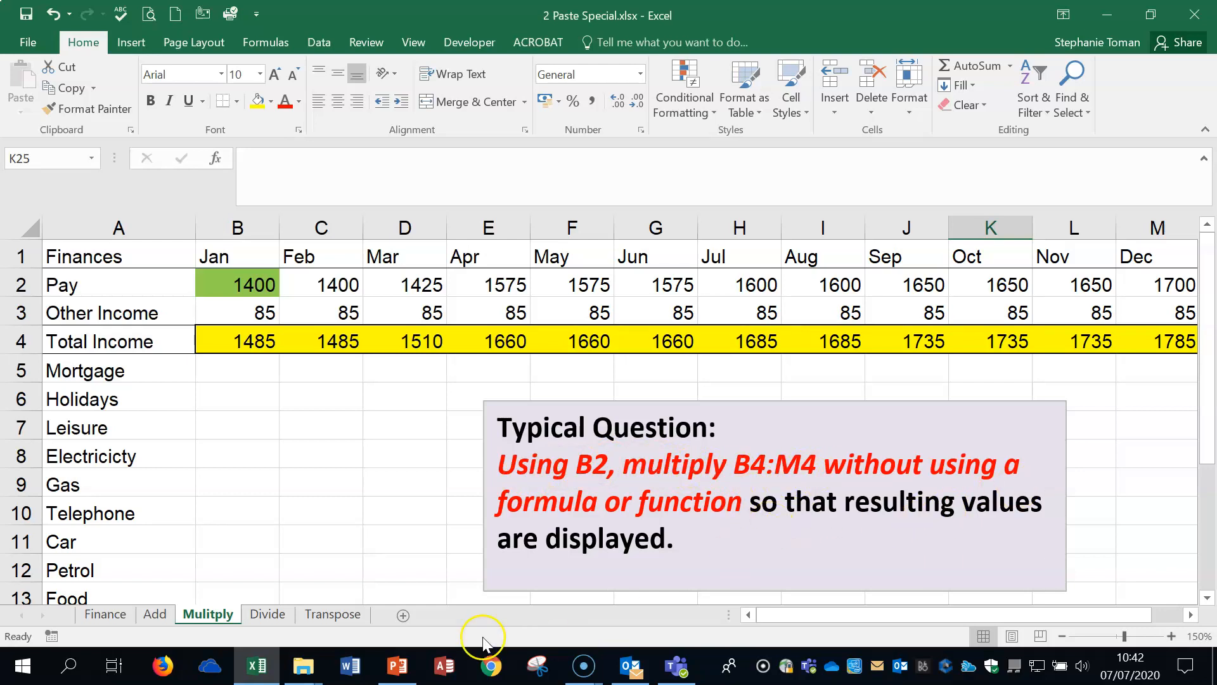
pyautogui.click(269, 614)
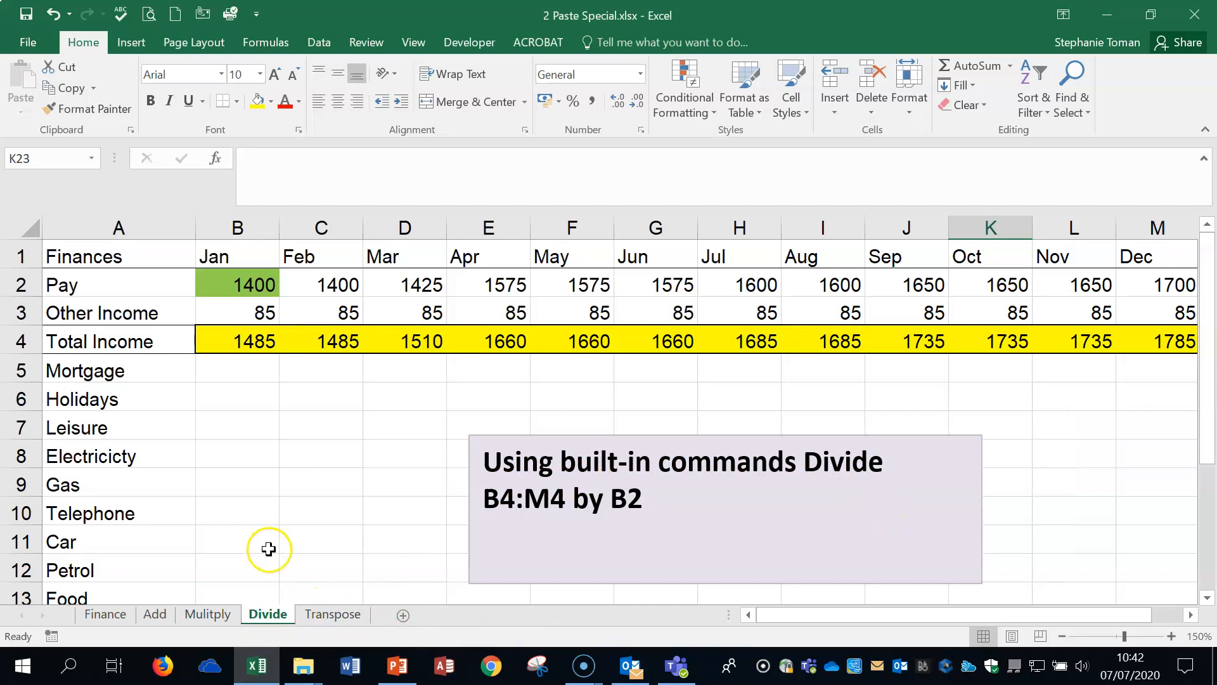
pyautogui.click(155, 613)
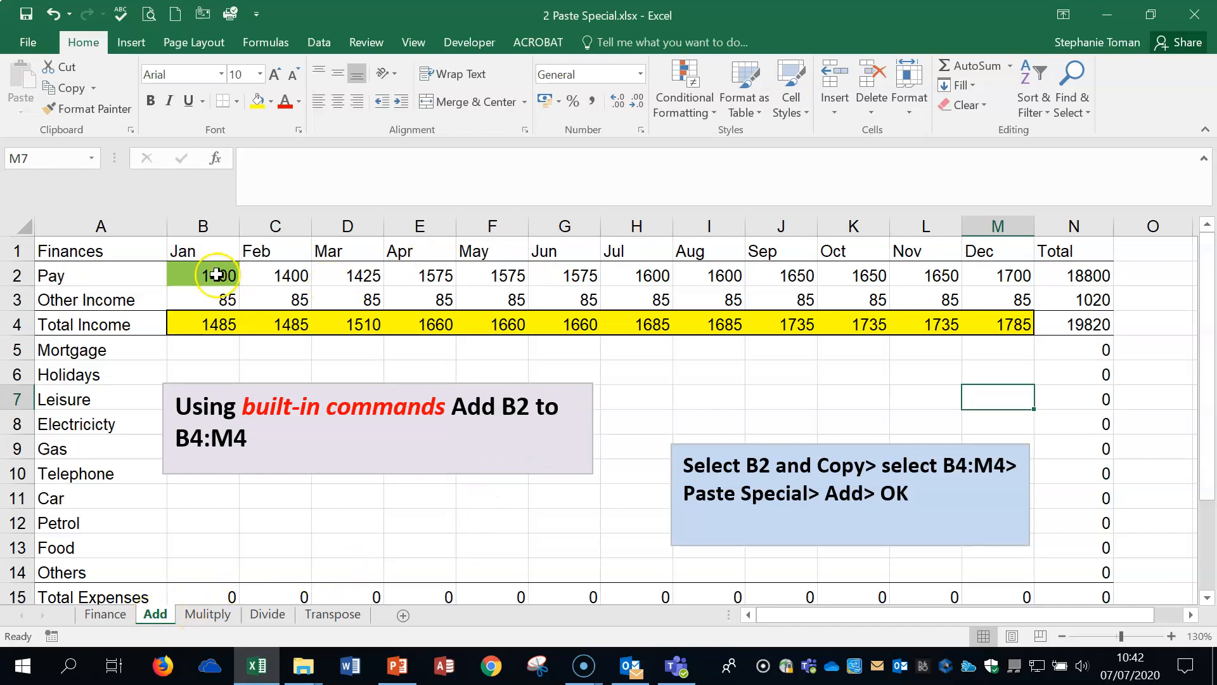
pyautogui.click(512, 406)
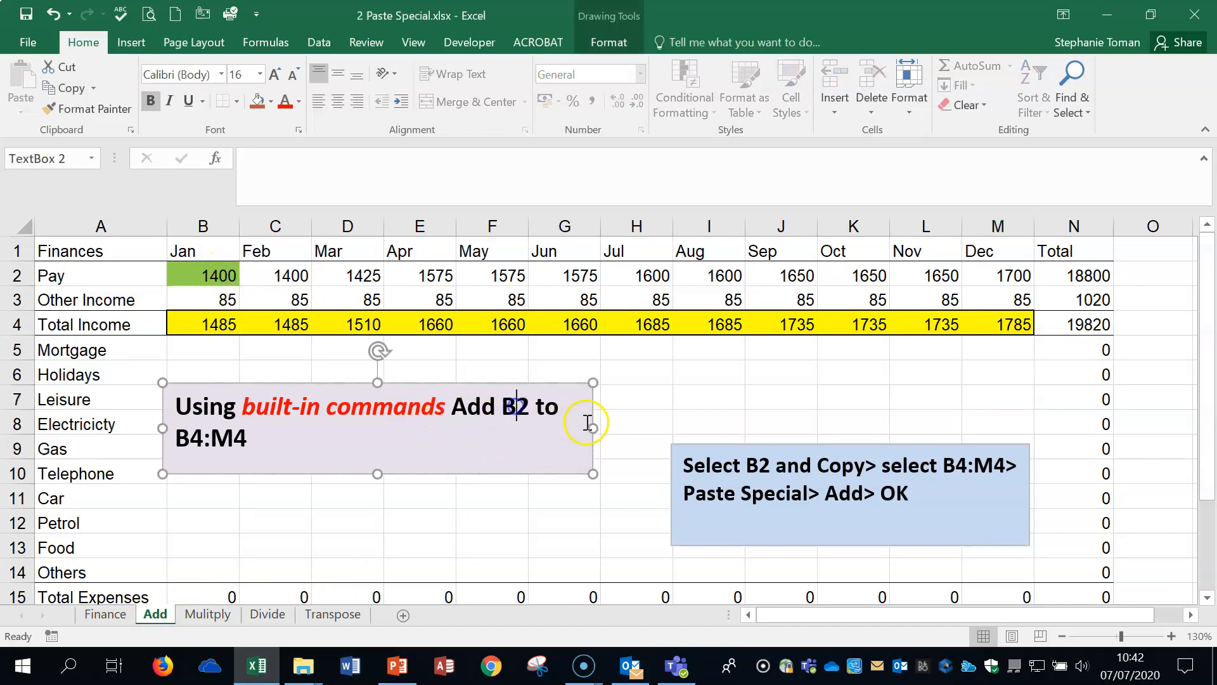
pyautogui.click(199, 445)
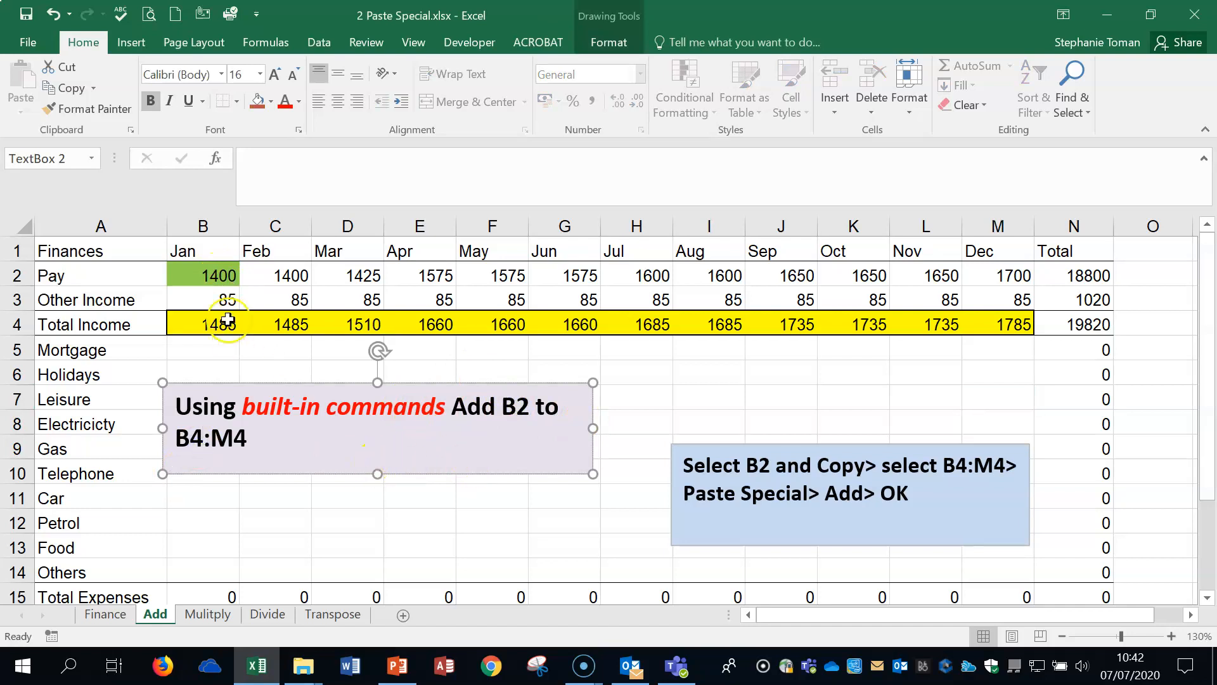
# Copy B2 on the Add sheet and add it to the Total Income range B4:M4 using Paste Special with the Add operation
pyautogui.click(208, 274)
pyautogui.rightClick(212, 271)
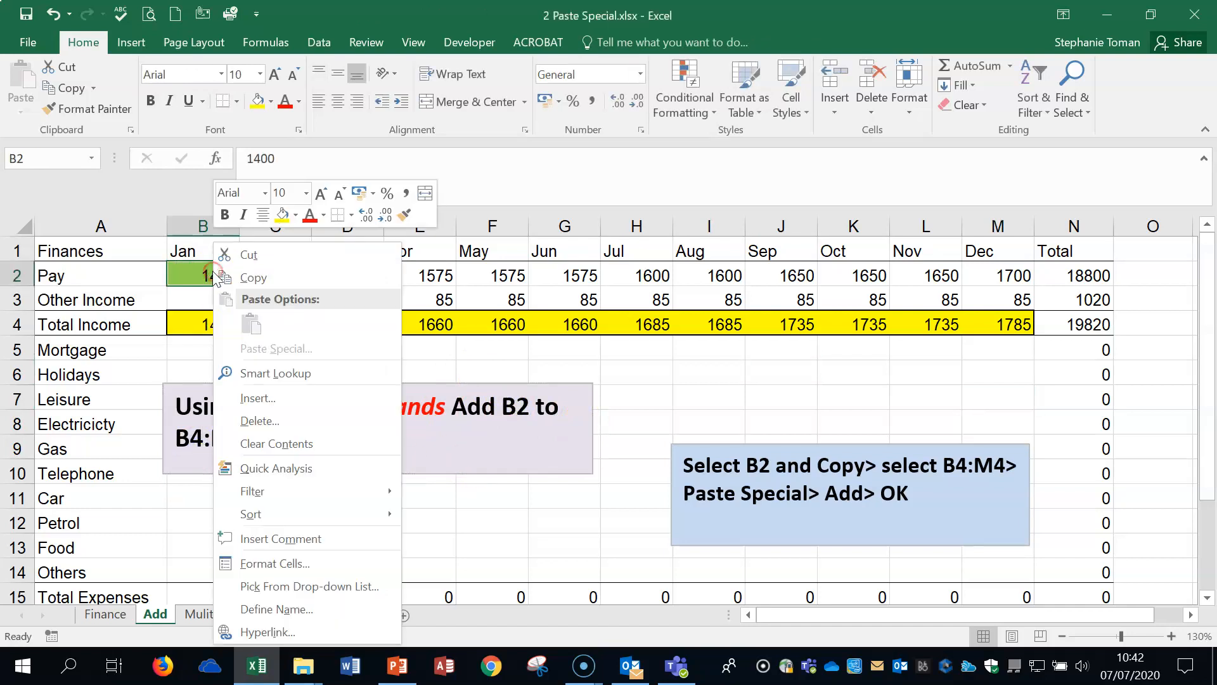
pyautogui.click(267, 278)
pyautogui.moveTo(222, 324); pyautogui.dragTo(1008, 317)
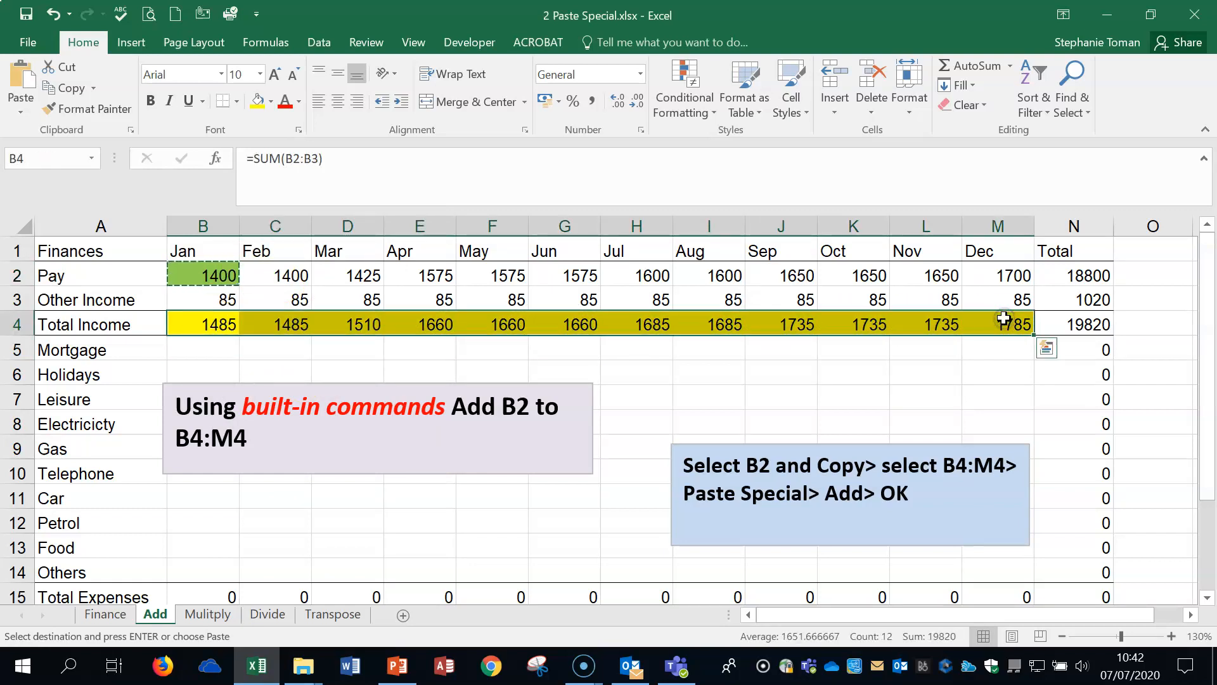
pyautogui.click(22, 113)
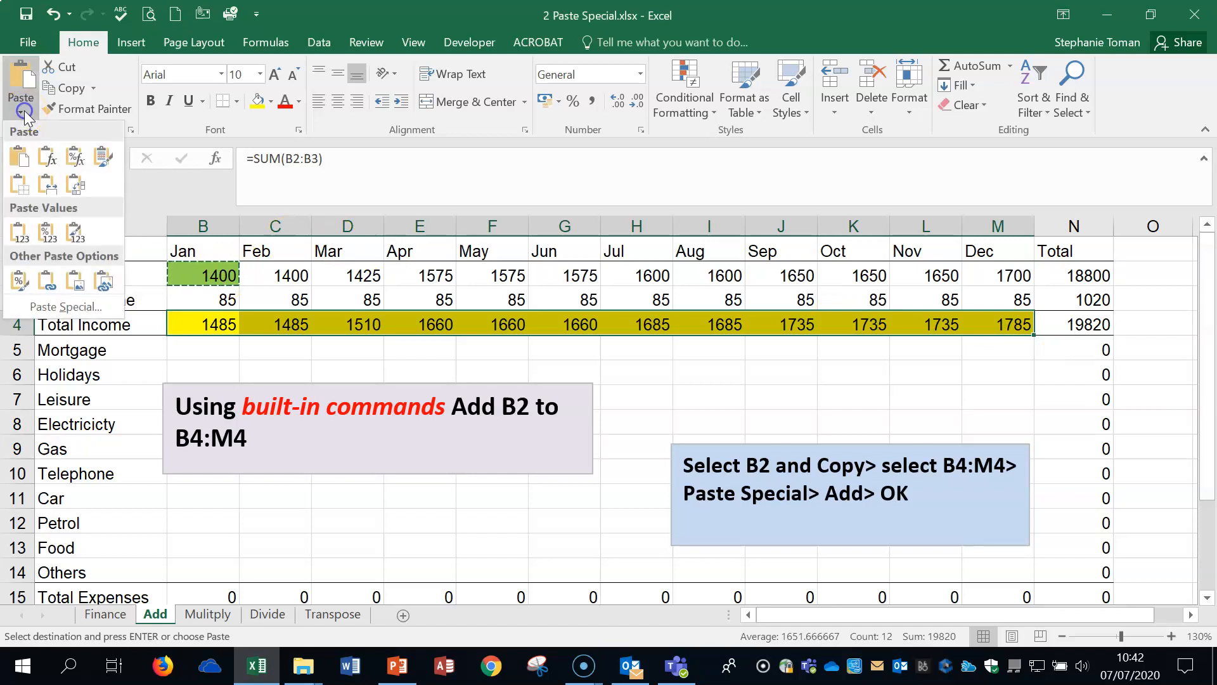
pyautogui.click(61, 307)
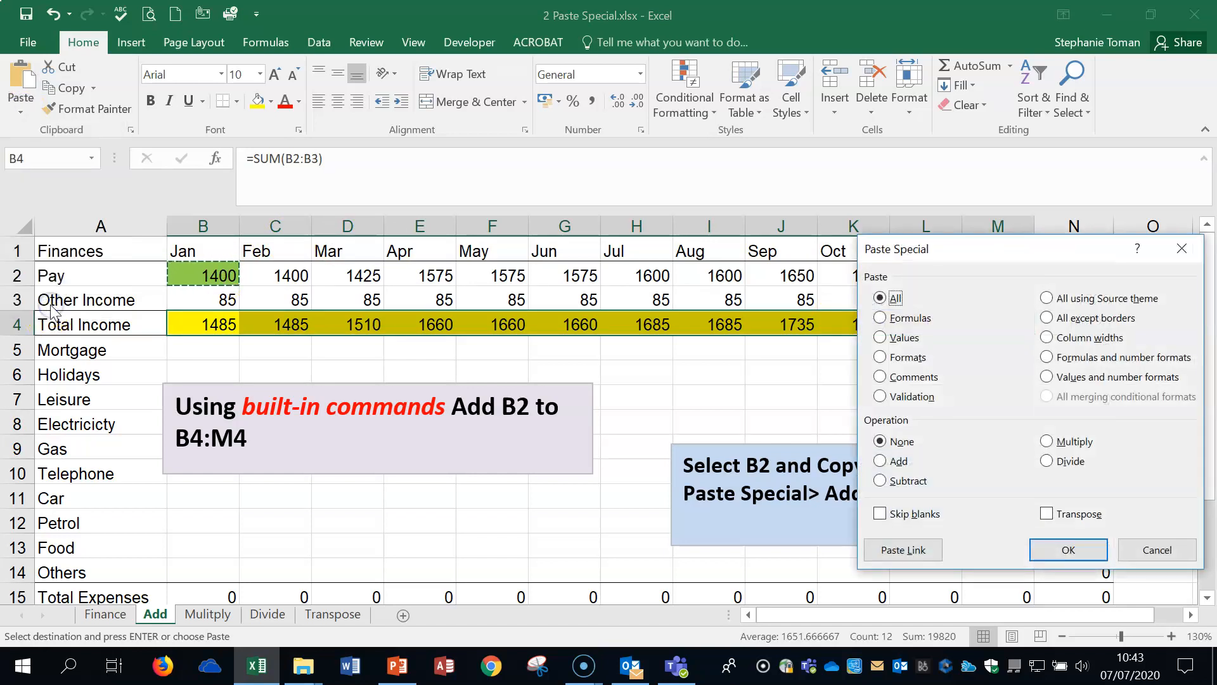
pyautogui.click(880, 463)
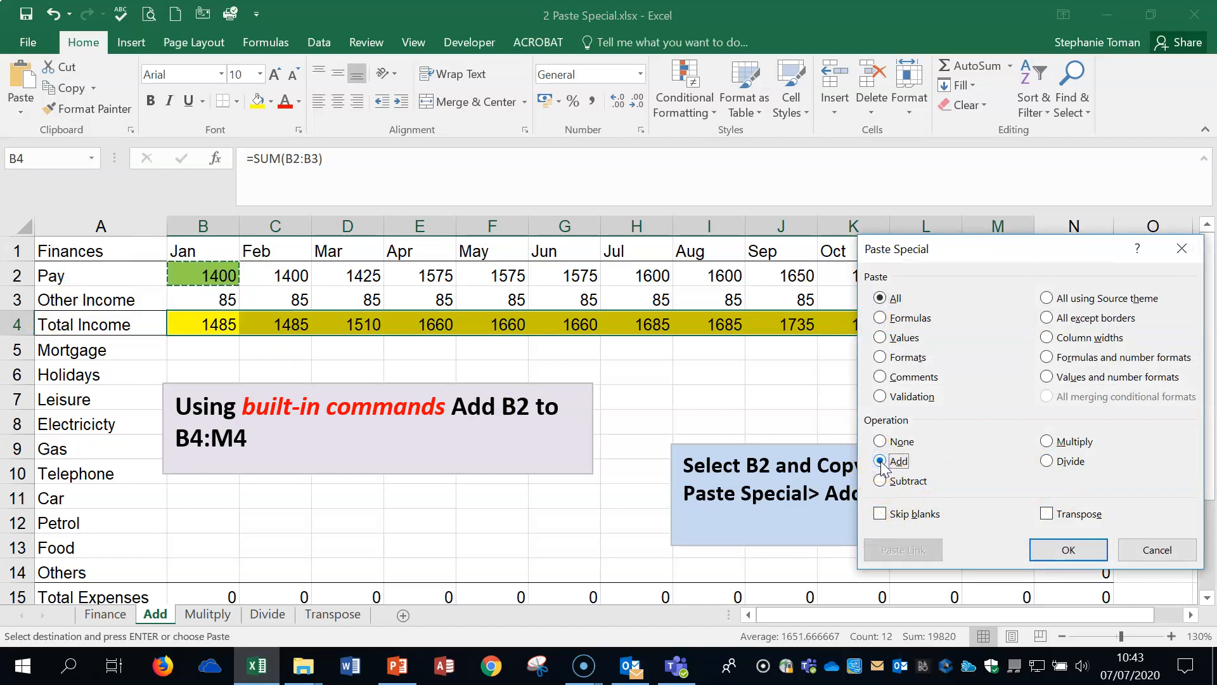
pyautogui.click(1068, 550)
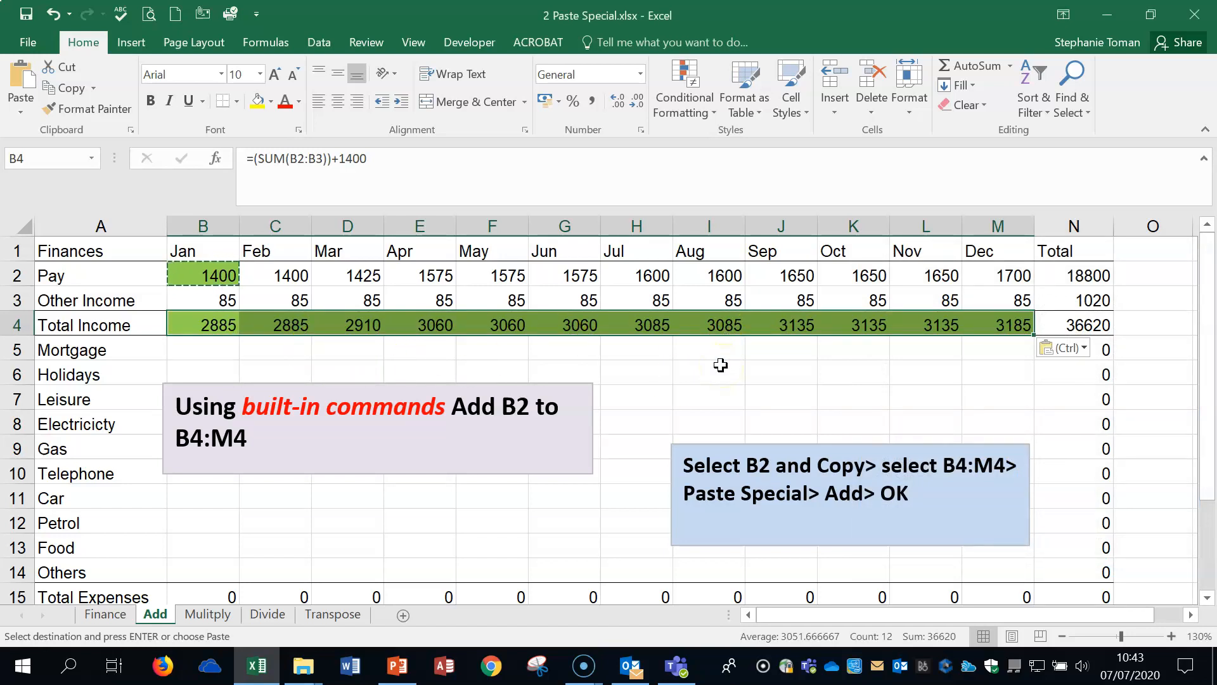
pyautogui.press('Escape')
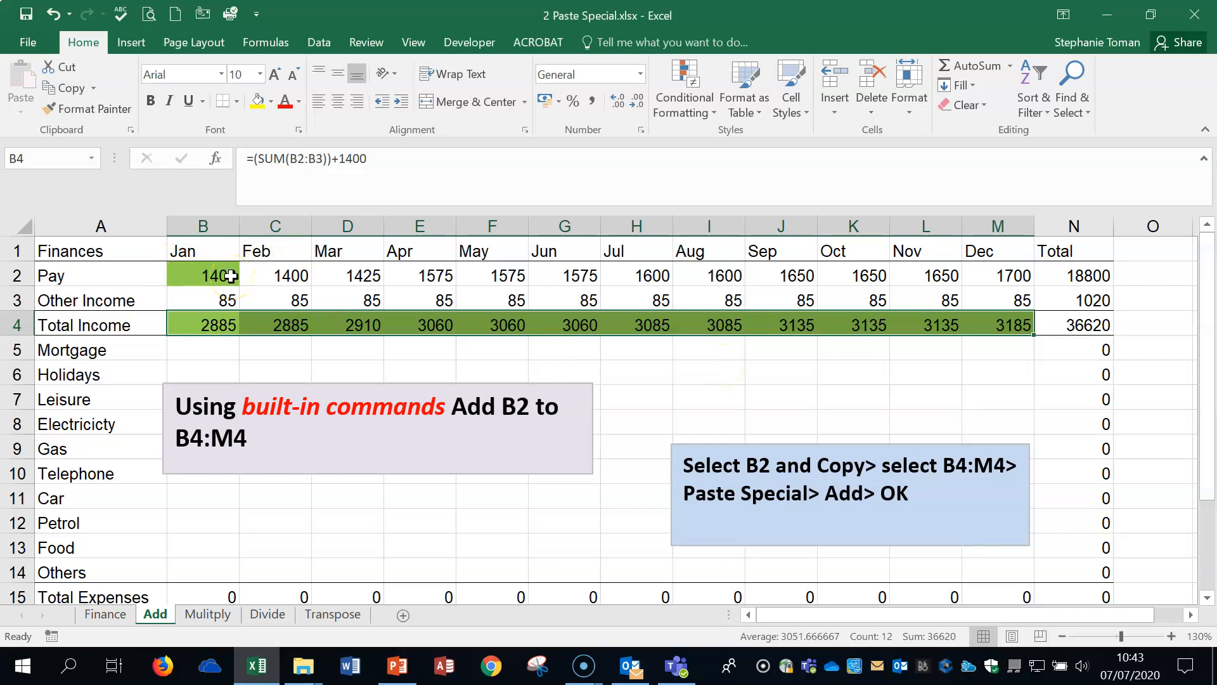
# On the Mulitply sheet, copy B2 and multiply B4:M4 by it using Paste Special with the Multiply operation
pyautogui.click(207, 615)
pyautogui.click(245, 281)
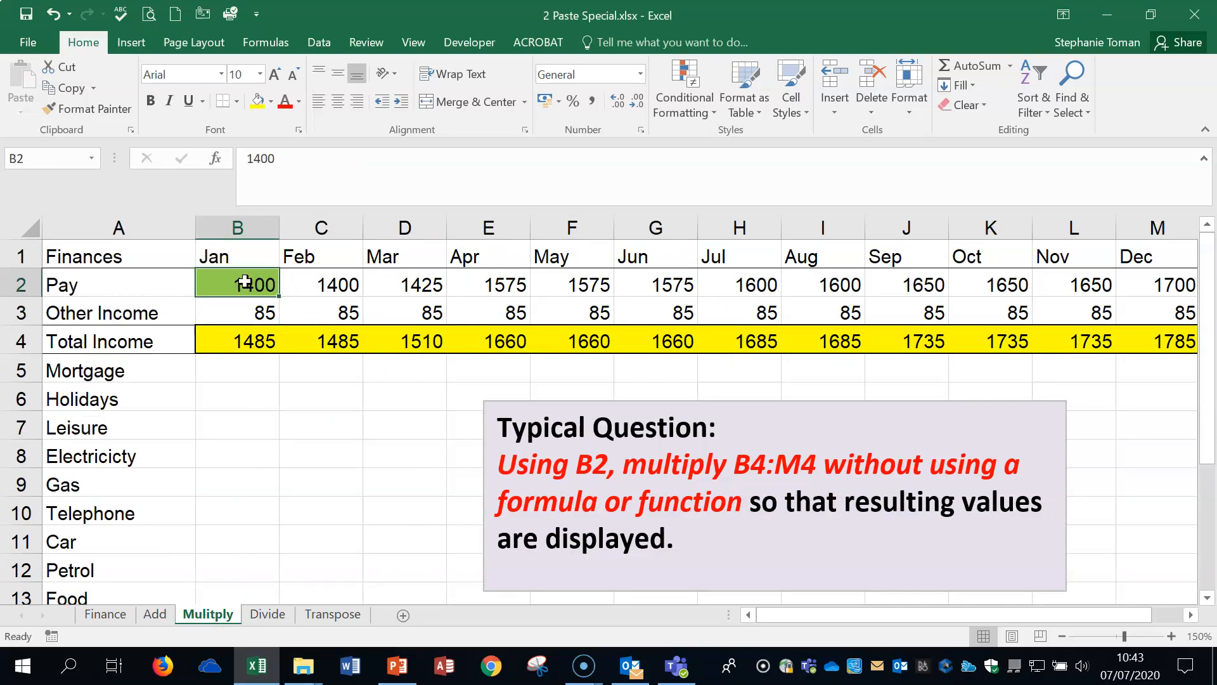
pyautogui.rightClick(246, 281)
pyautogui.click(289, 274)
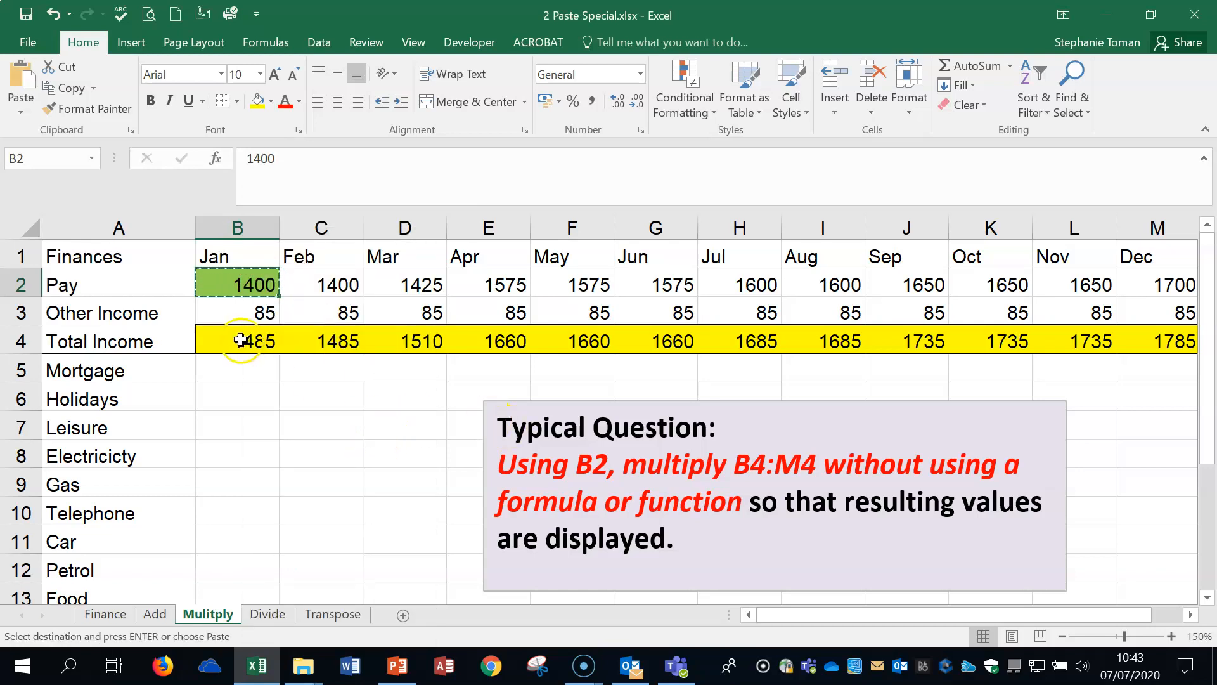
pyautogui.moveTo(241, 341); pyautogui.dragTo(1027, 341)
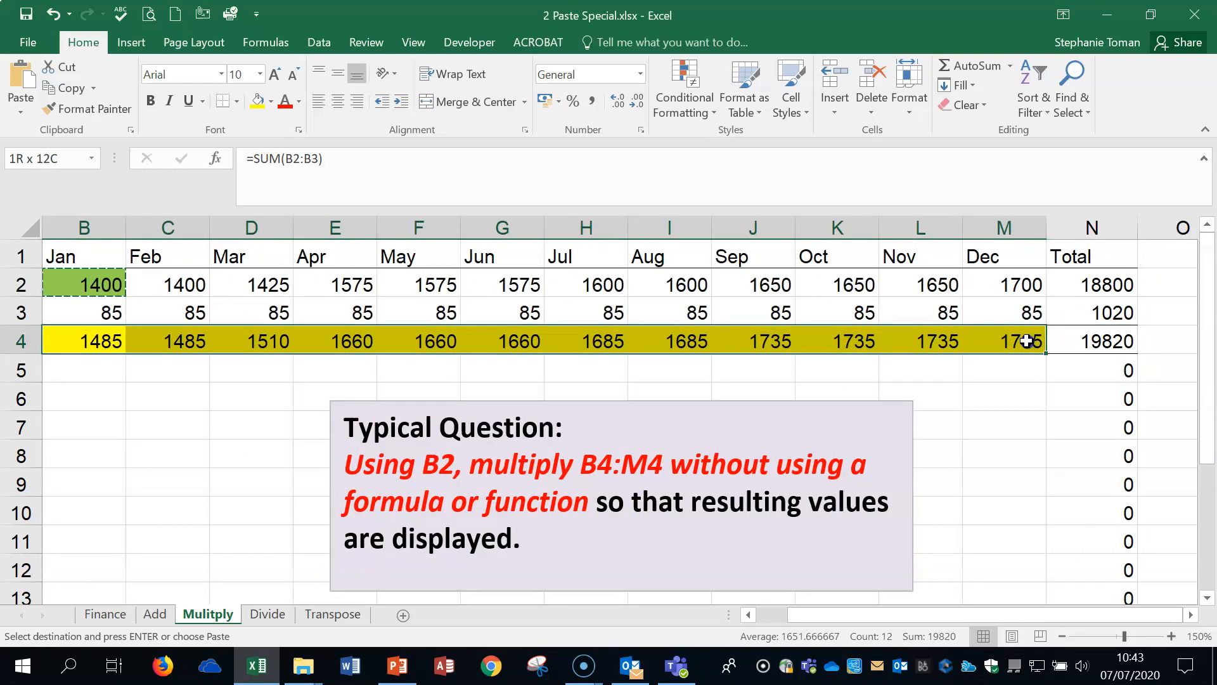
pyautogui.click(14, 109)
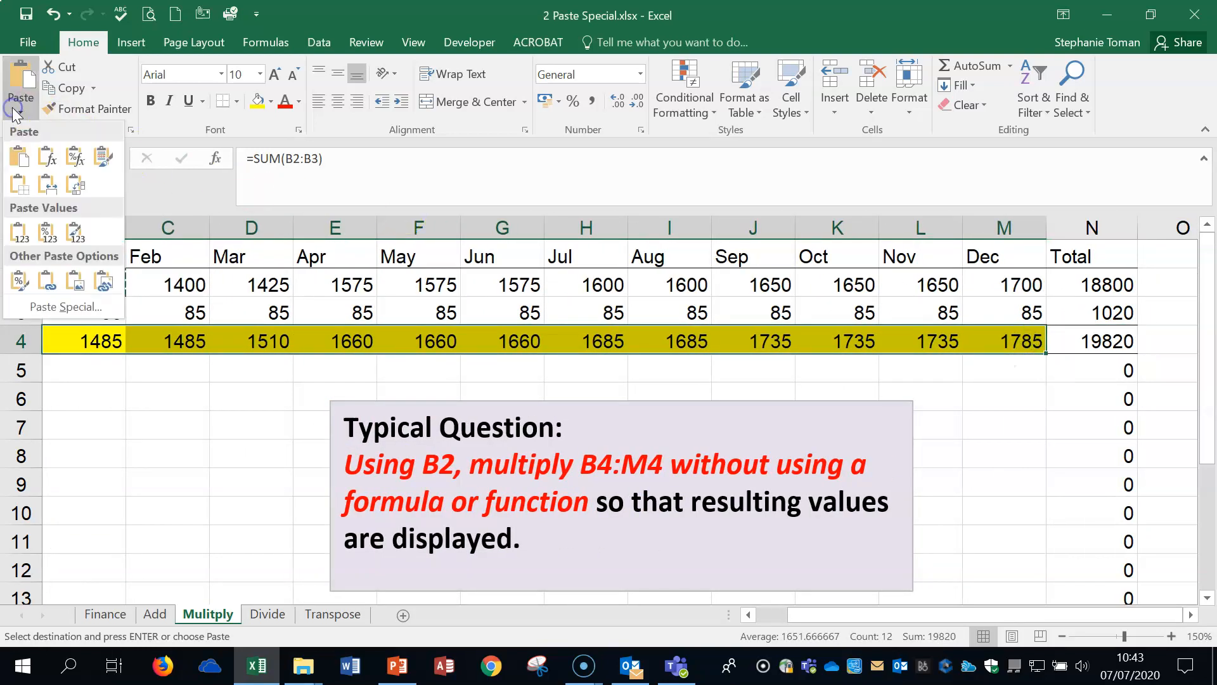
pyautogui.click(64, 307)
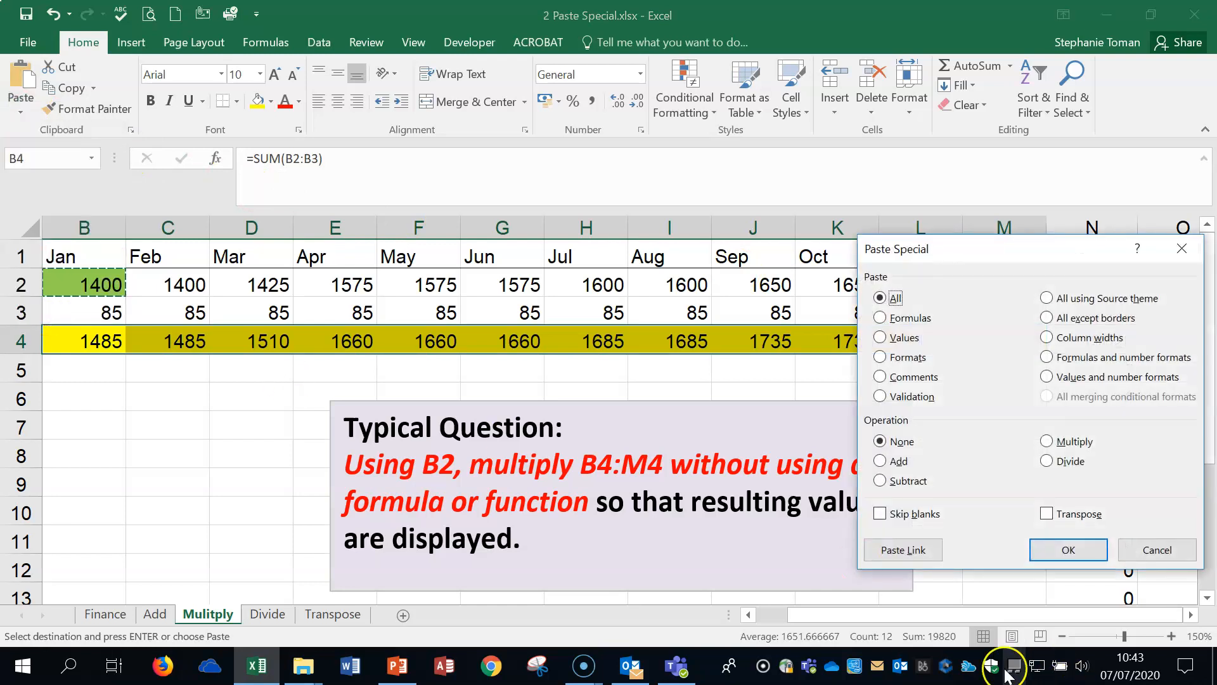
pyautogui.click(1049, 442)
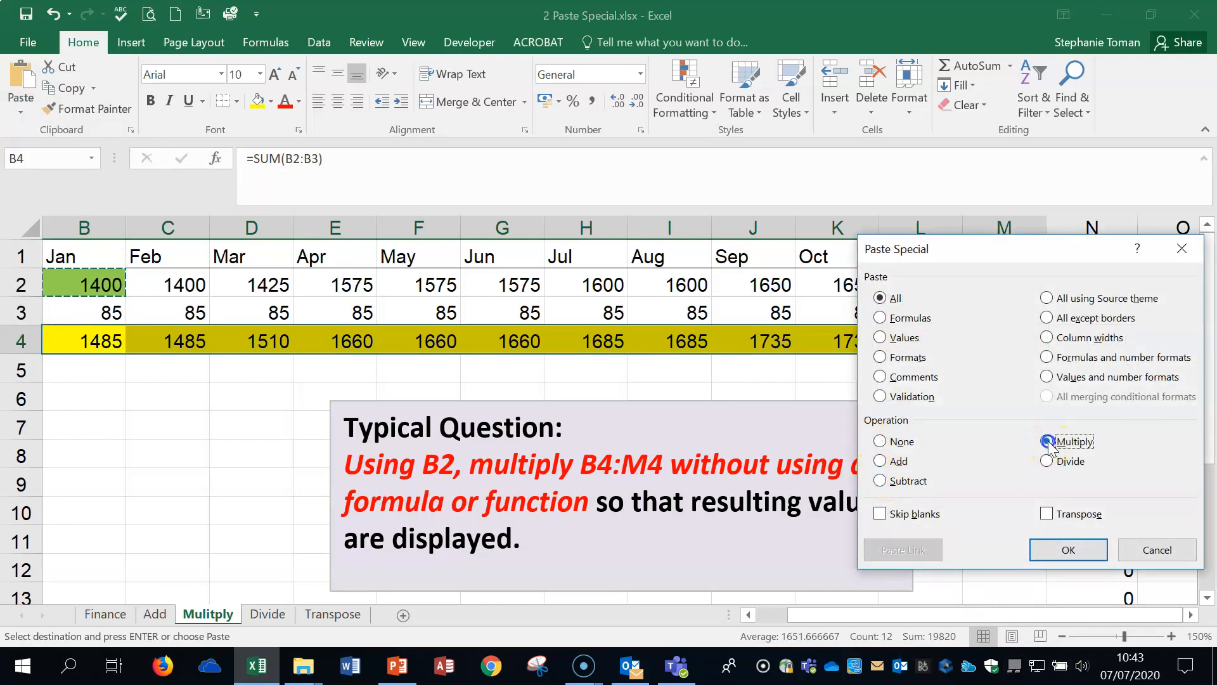
pyautogui.click(1070, 550)
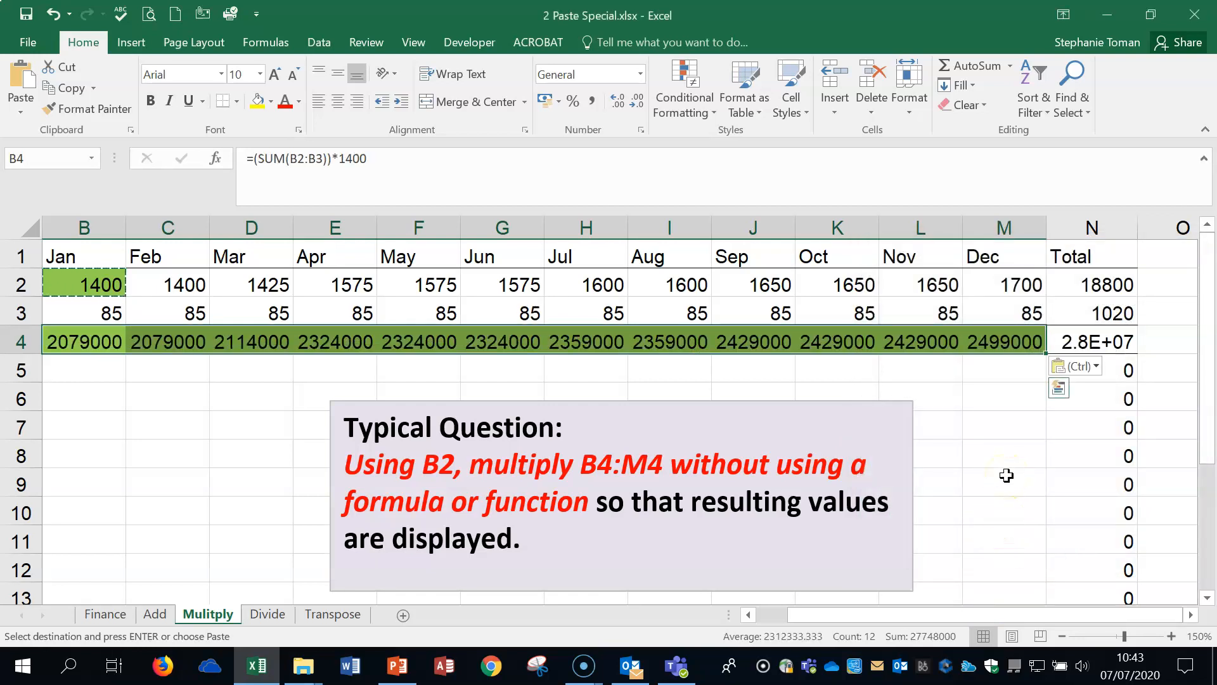
pyautogui.click(1007, 476)
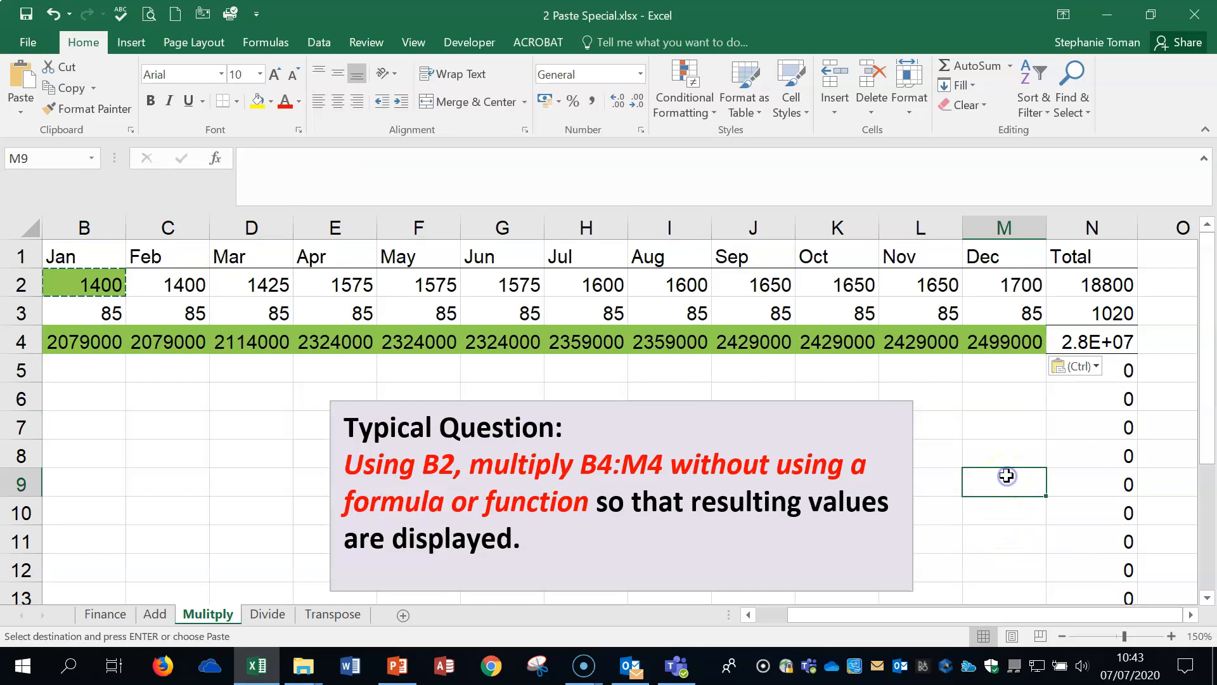
# On the Divide sheet, copy B2 and divide B4:M4 by it using Paste Special with the Divide operation
pyautogui.click(268, 615)
pyautogui.rightClick(241, 284)
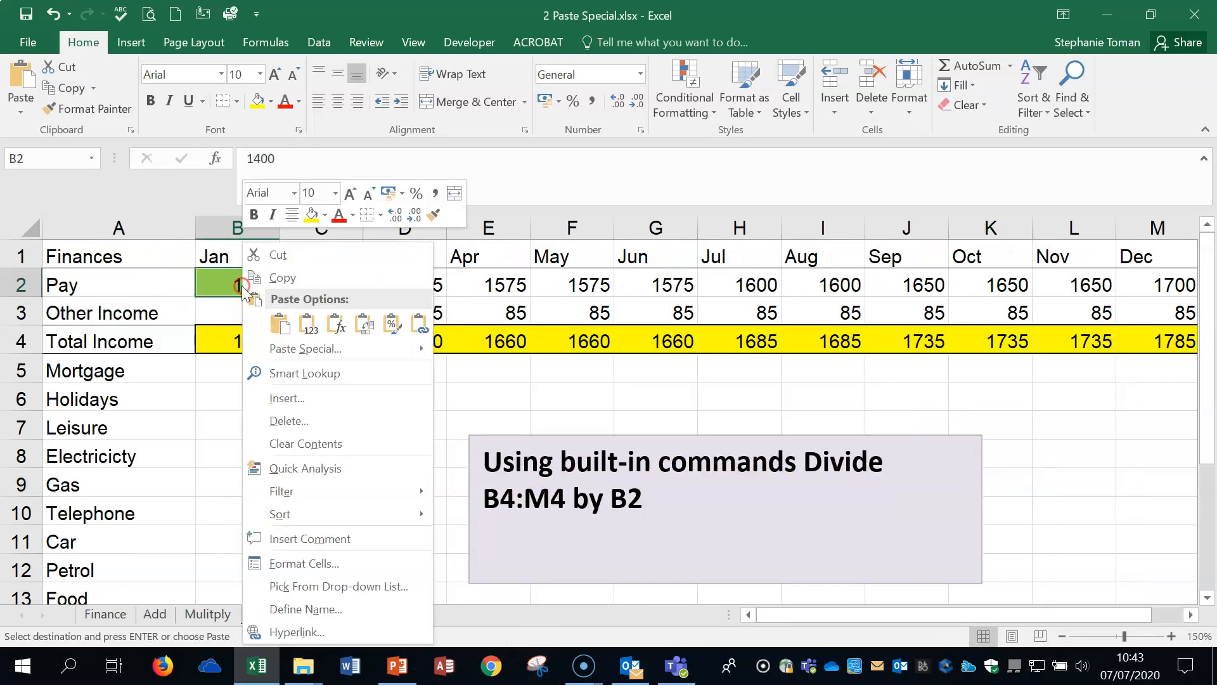
pyautogui.click(283, 278)
pyautogui.moveTo(254, 341); pyautogui.dragTo(932, 358)
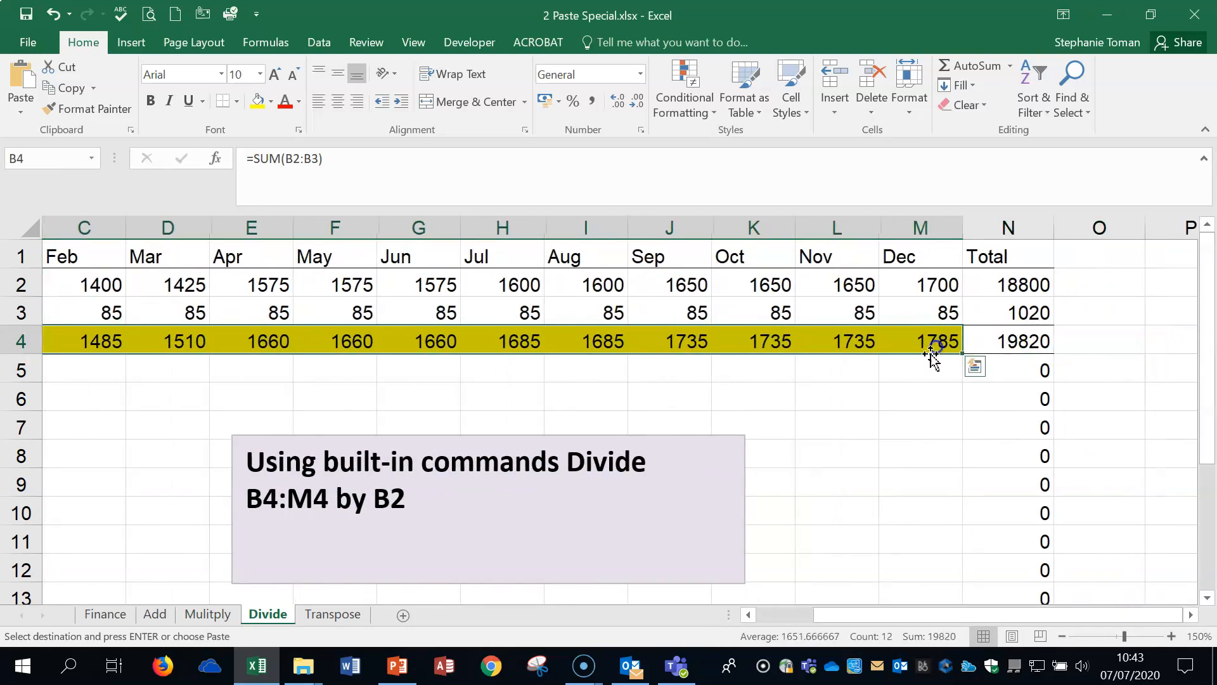
pyautogui.click(22, 101)
pyautogui.click(60, 307)
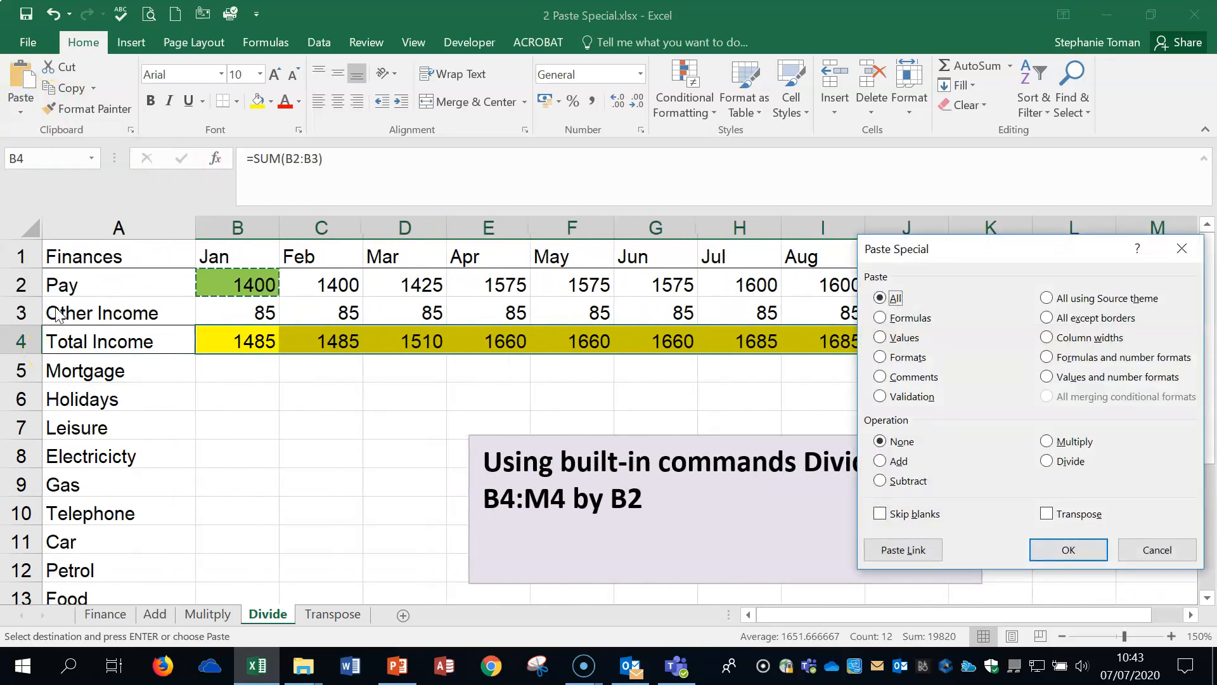
pyautogui.click(1048, 461)
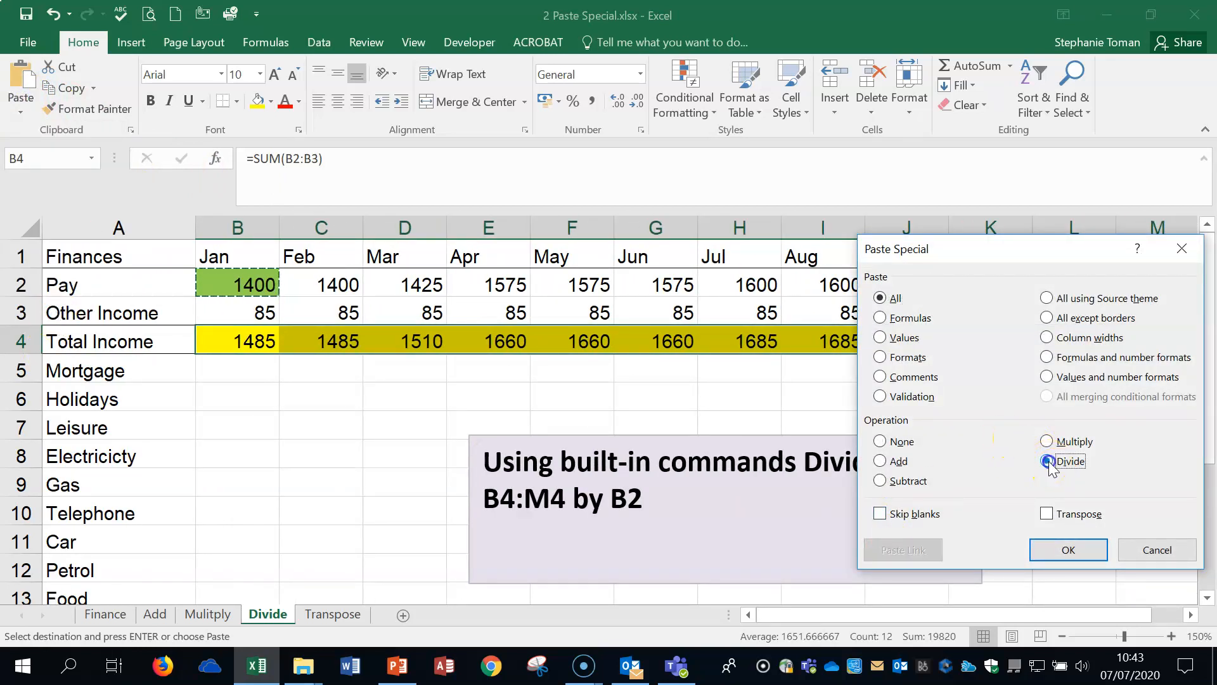
pyautogui.click(1060, 549)
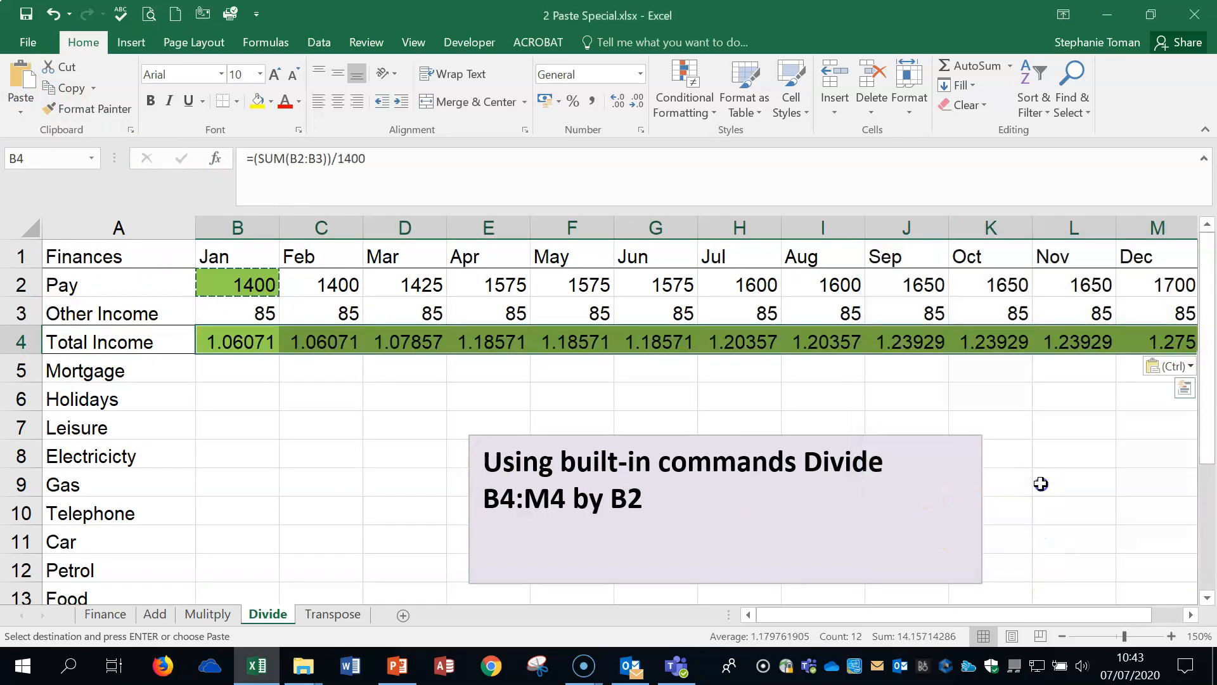
# On the Transpose sheet, paste the copied cell into H25 using Paste Special
pyautogui.click(1069, 501)
pyautogui.click(320, 614)
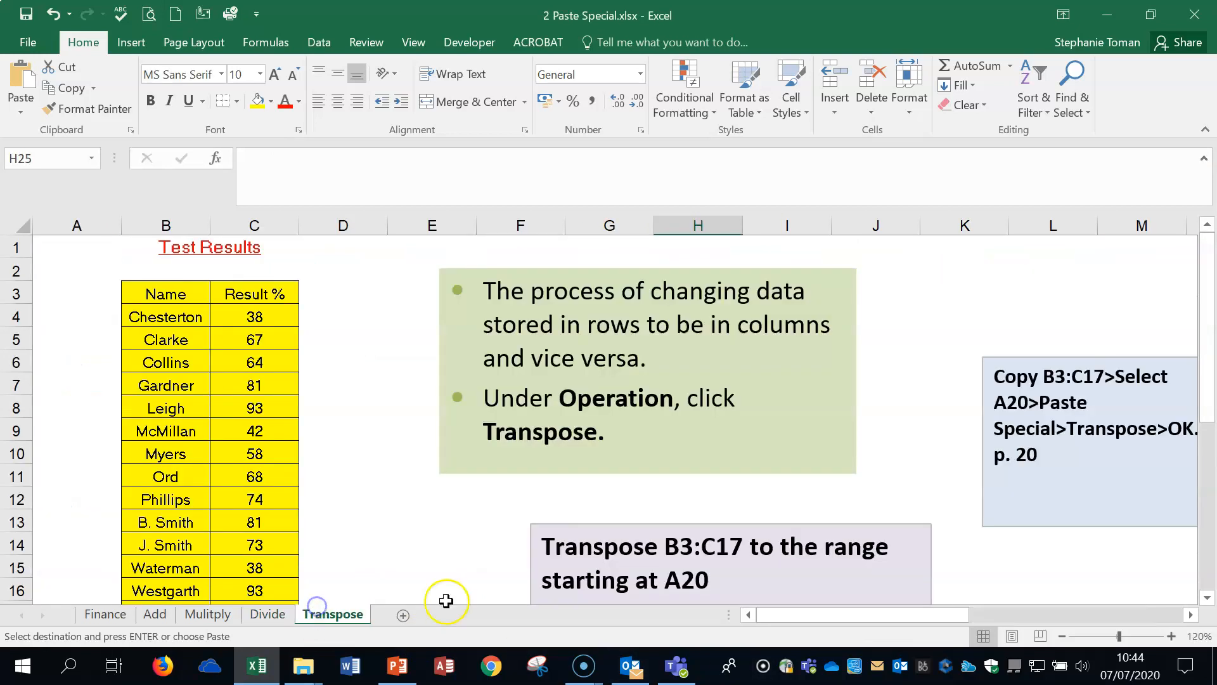
pyautogui.click(20, 111)
pyautogui.click(47, 309)
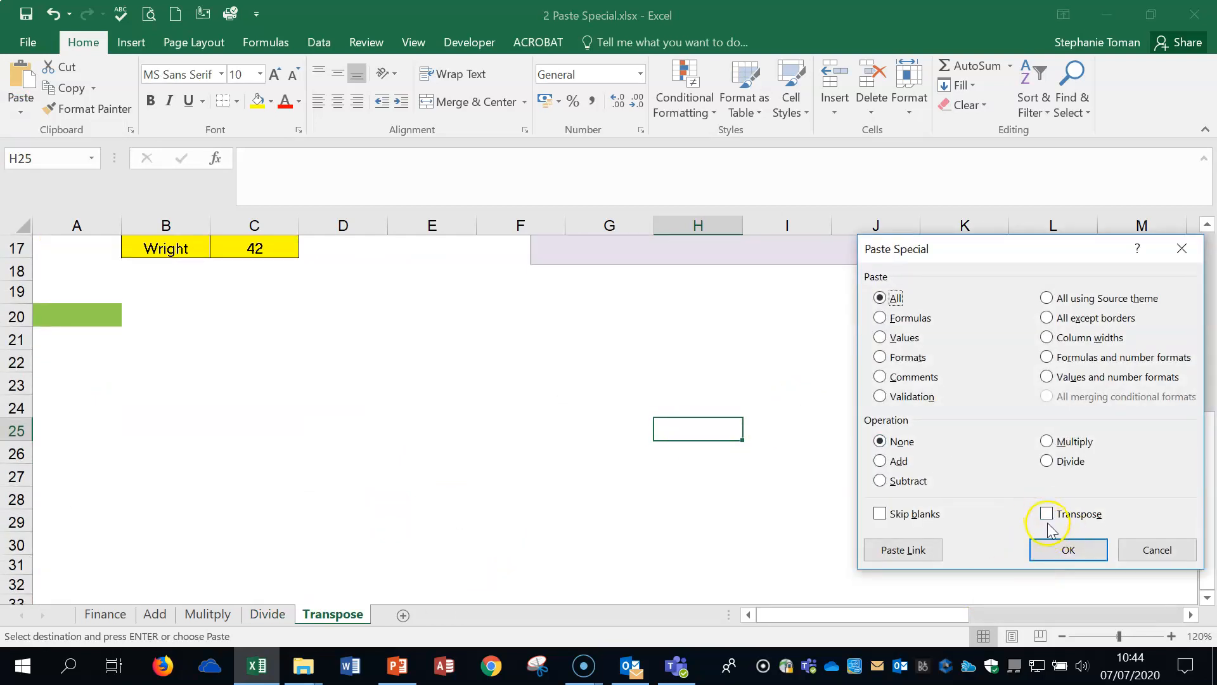
pyautogui.click(1077, 557)
pyautogui.click(589, 424)
pyautogui.scroll(5, 593, 424)
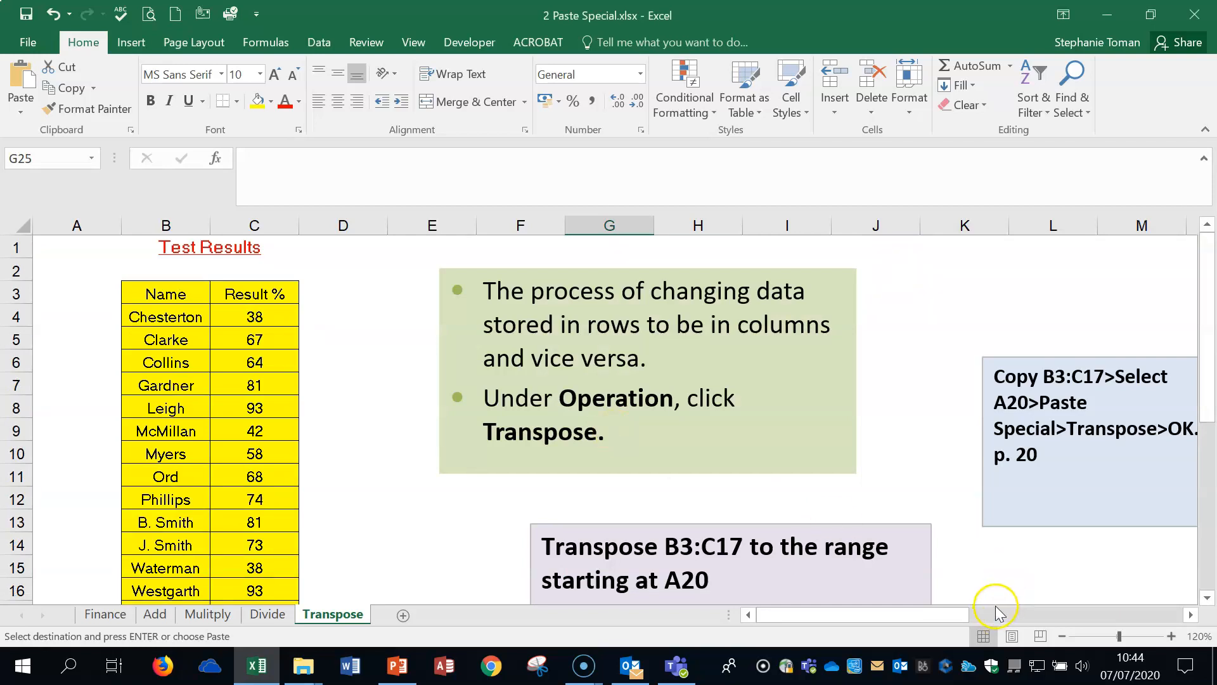
# Examine the Name and Result % columns of the Test Results table alongside the transpose instructions
pyautogui.click(1062, 636)
pyautogui.click(1062, 636)
pyautogui.click(1062, 636)
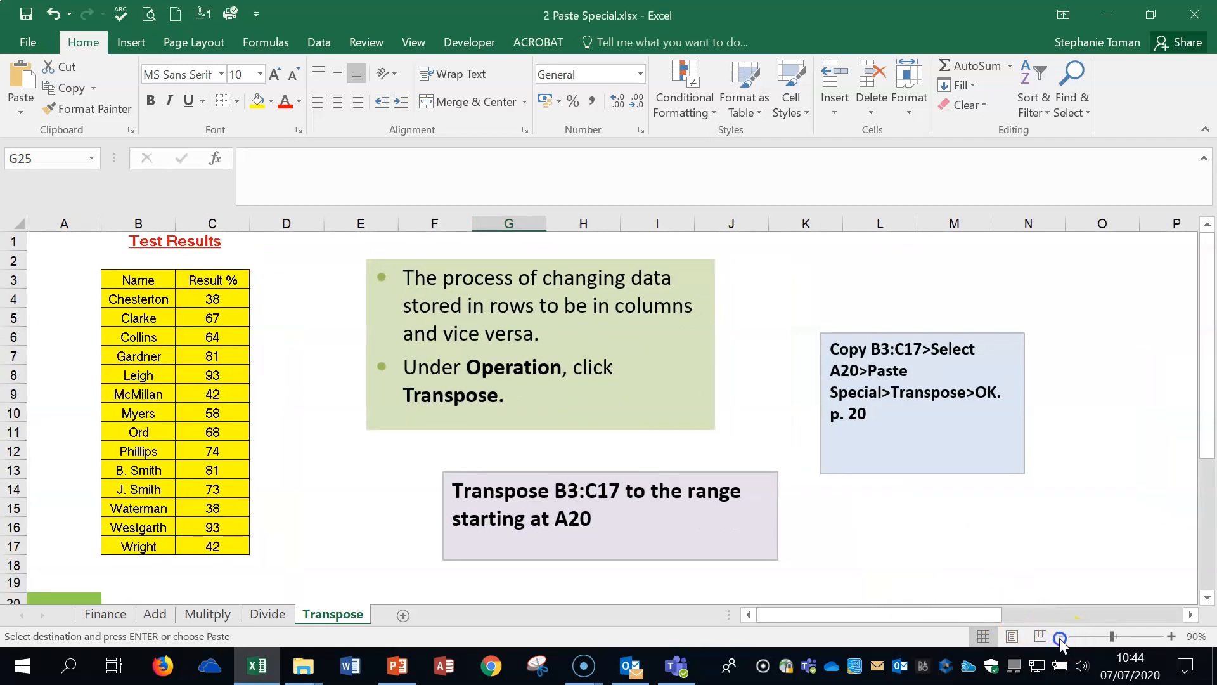
pyautogui.click(121, 268)
pyautogui.click(190, 274)
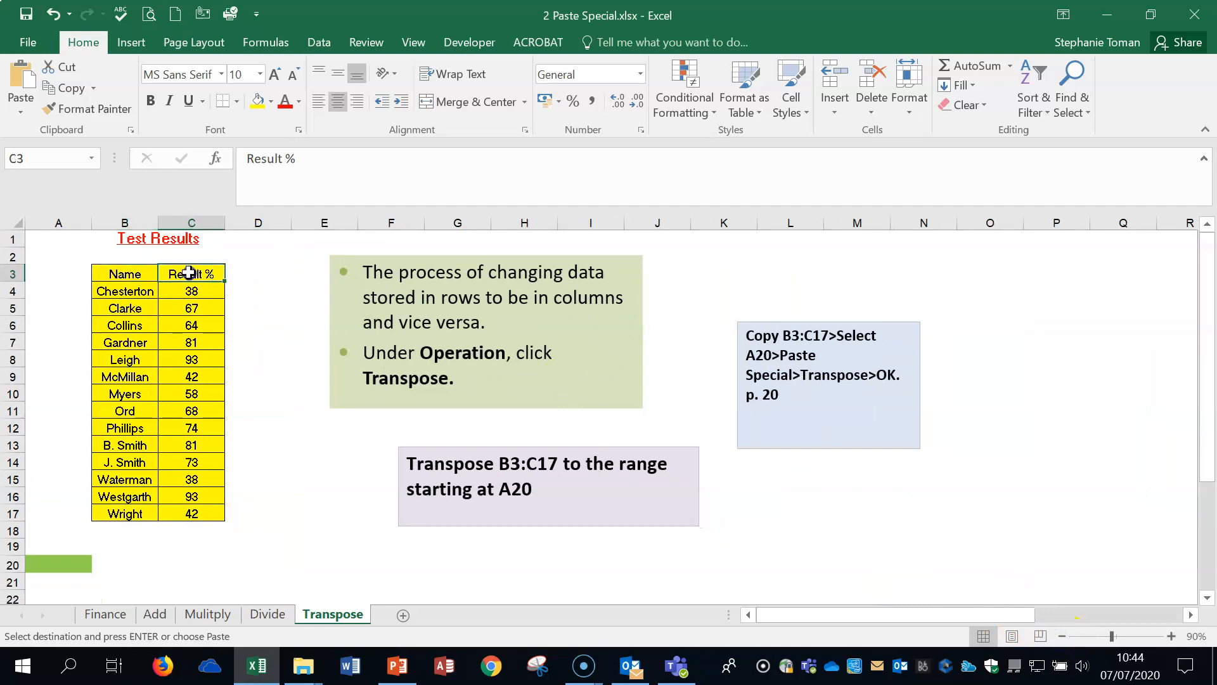
pyautogui.click(125, 291)
pyautogui.click(183, 292)
pyautogui.click(124, 274)
pyautogui.click(194, 273)
pyautogui.click(191, 292)
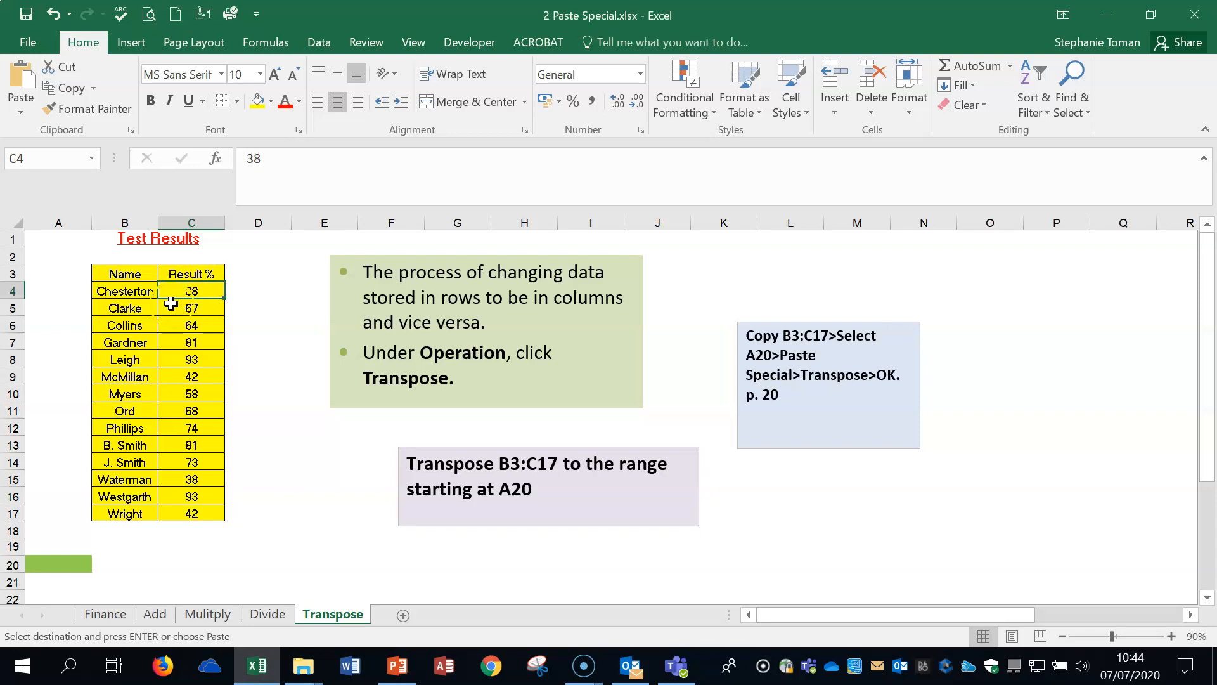
pyautogui.click(120, 273)
pyautogui.click(171, 272)
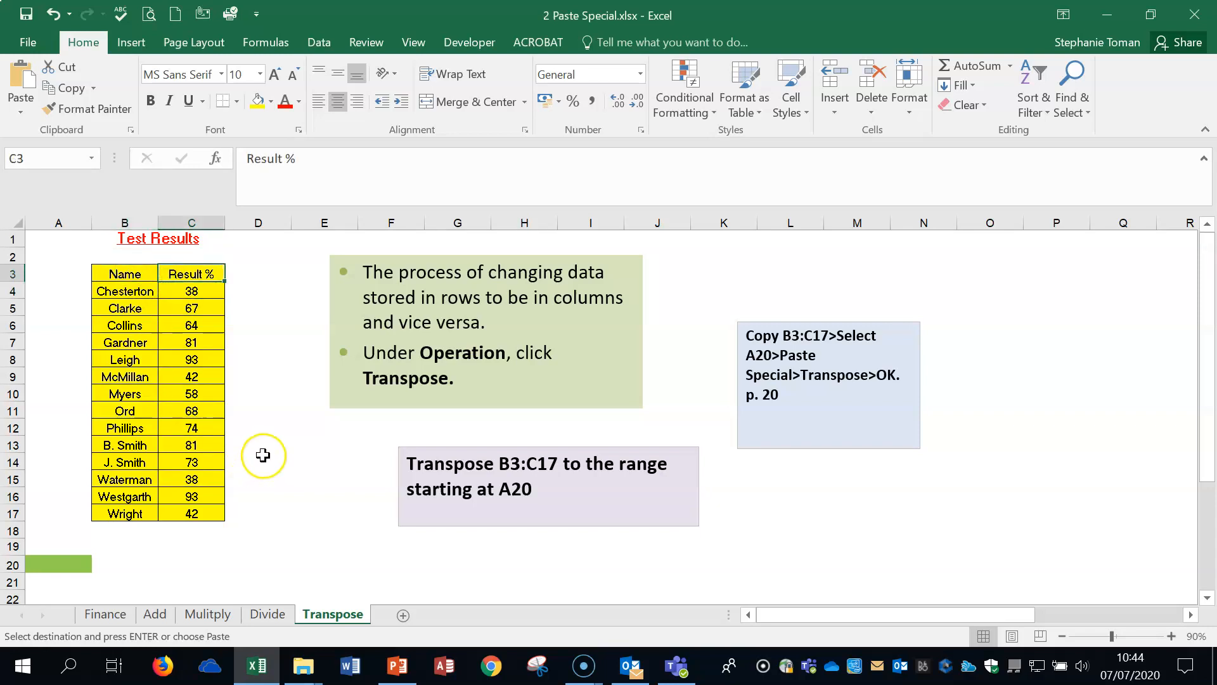
pyautogui.click(113, 272)
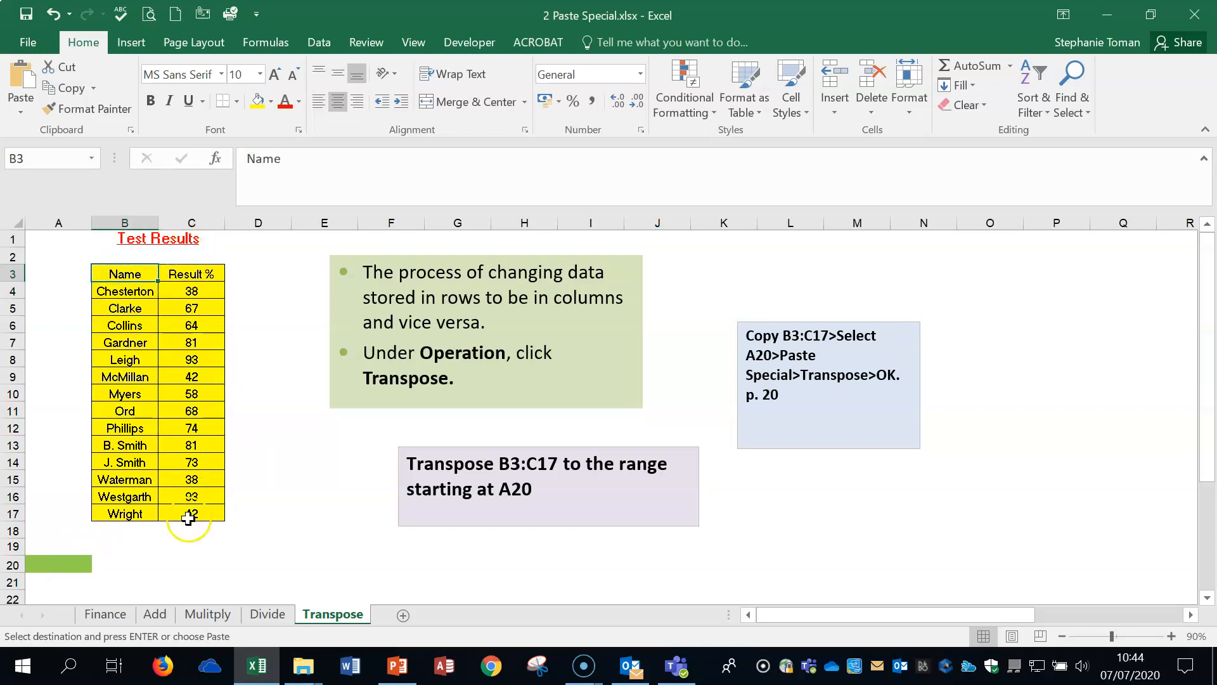
# Copy the Test Results range B3:C17 and paste it transposed at A20 using Paste Special with the Transpose option
pyautogui.moveTo(143, 274); pyautogui.dragTo(166, 509)
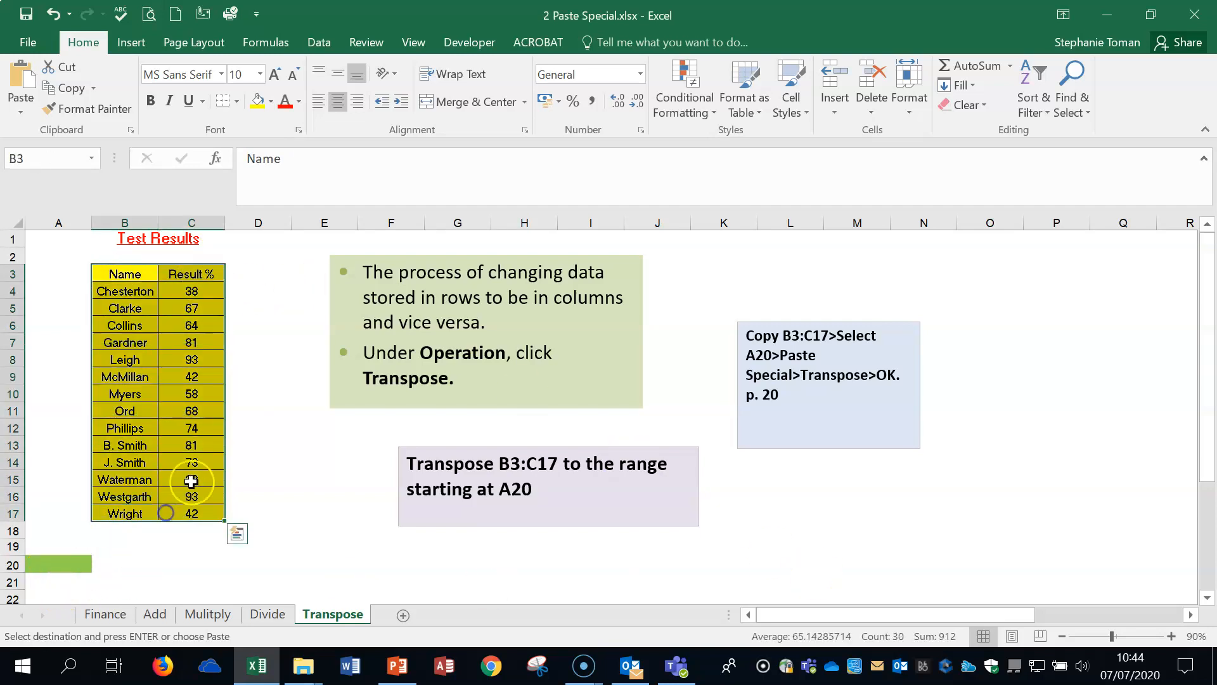
pyautogui.rightClick(175, 410)
pyautogui.click(244, 44)
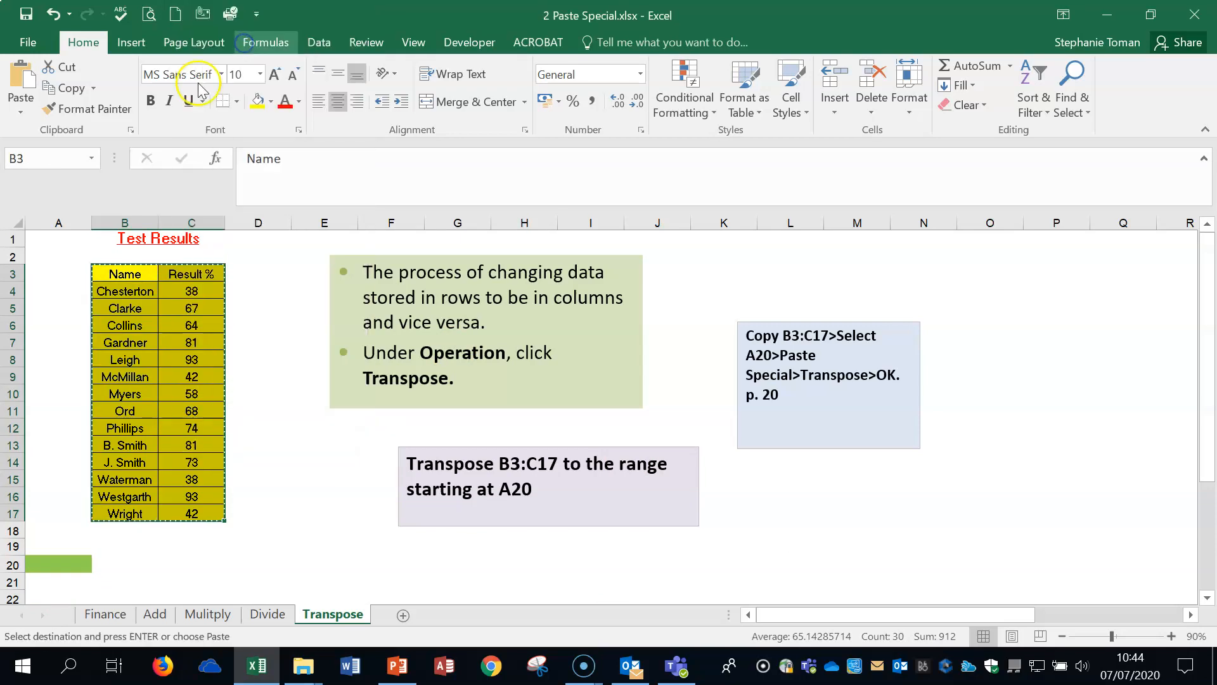
pyautogui.click(64, 561)
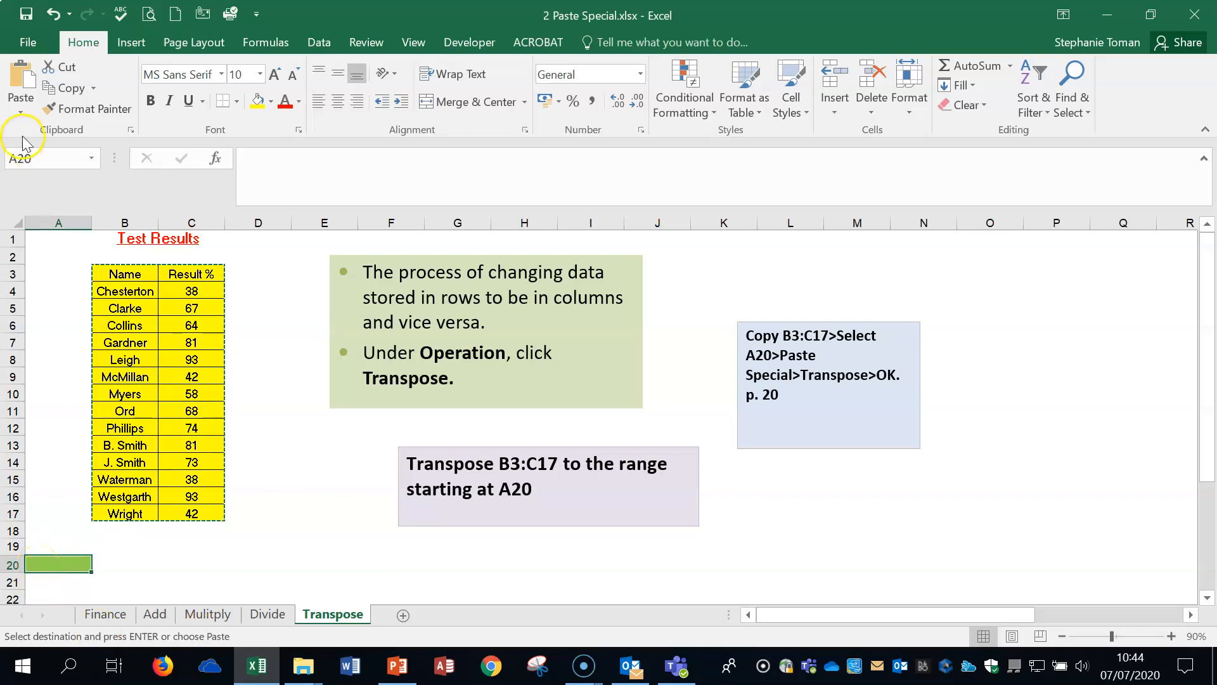
pyautogui.click(21, 111)
pyautogui.click(55, 307)
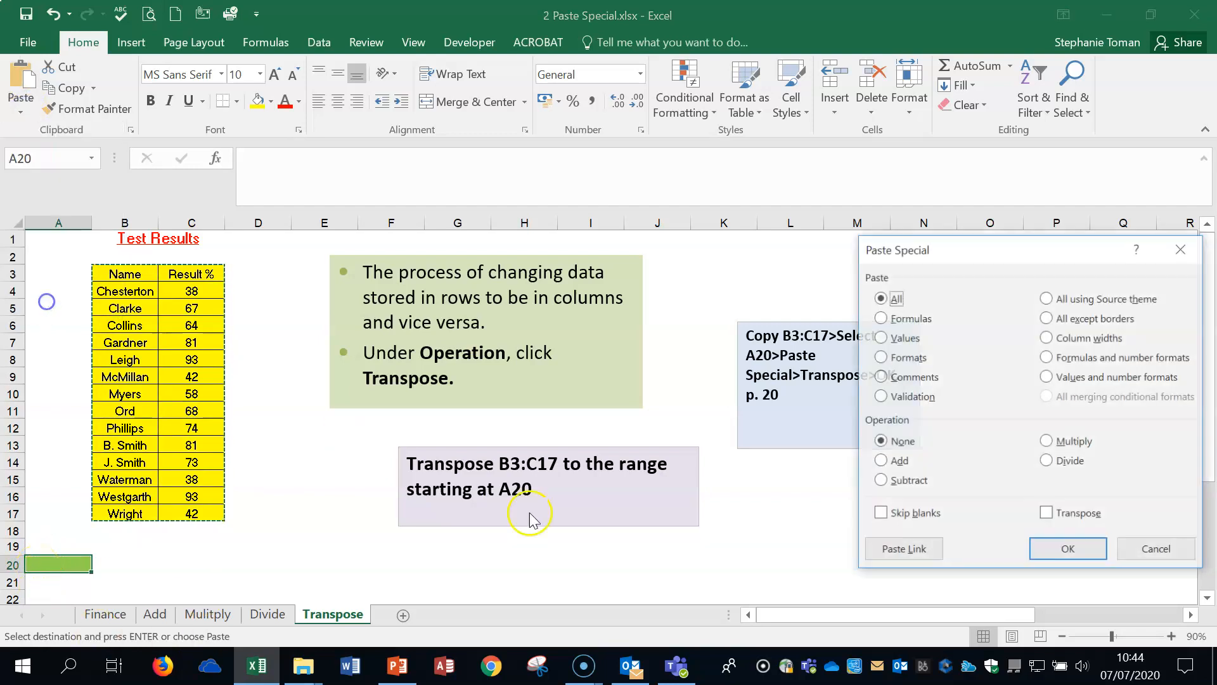
pyautogui.click(1046, 515)
pyautogui.click(1068, 550)
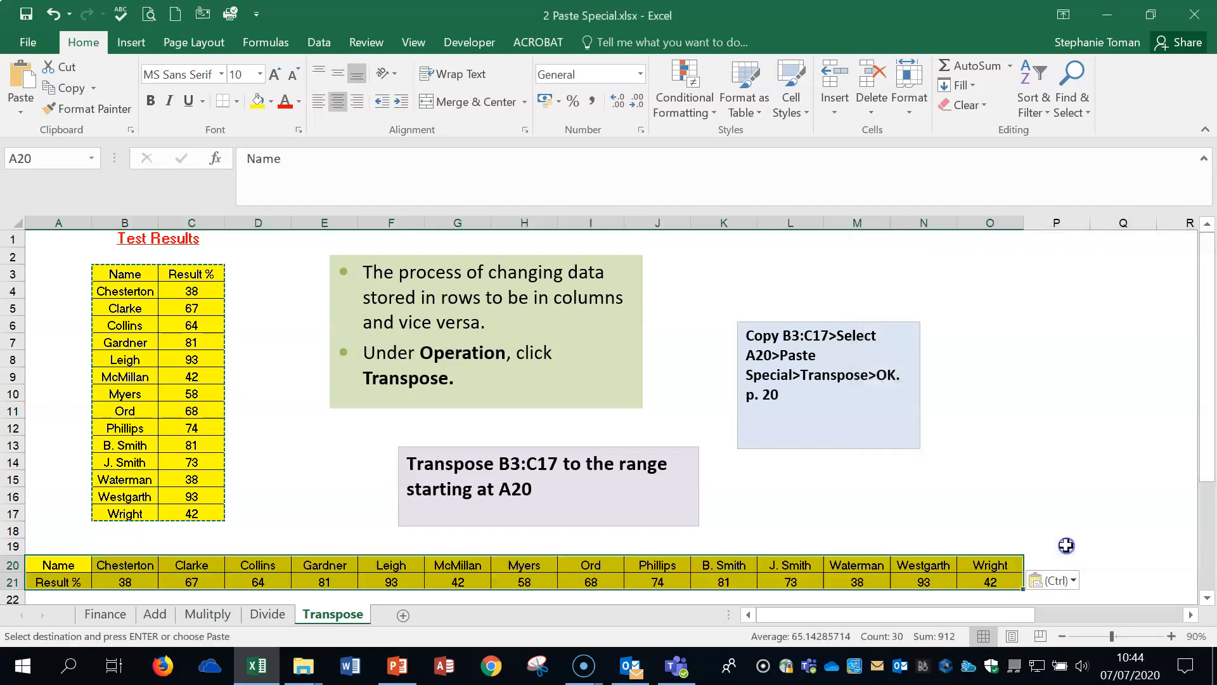
pyautogui.scroll(-1, 1087, 483)
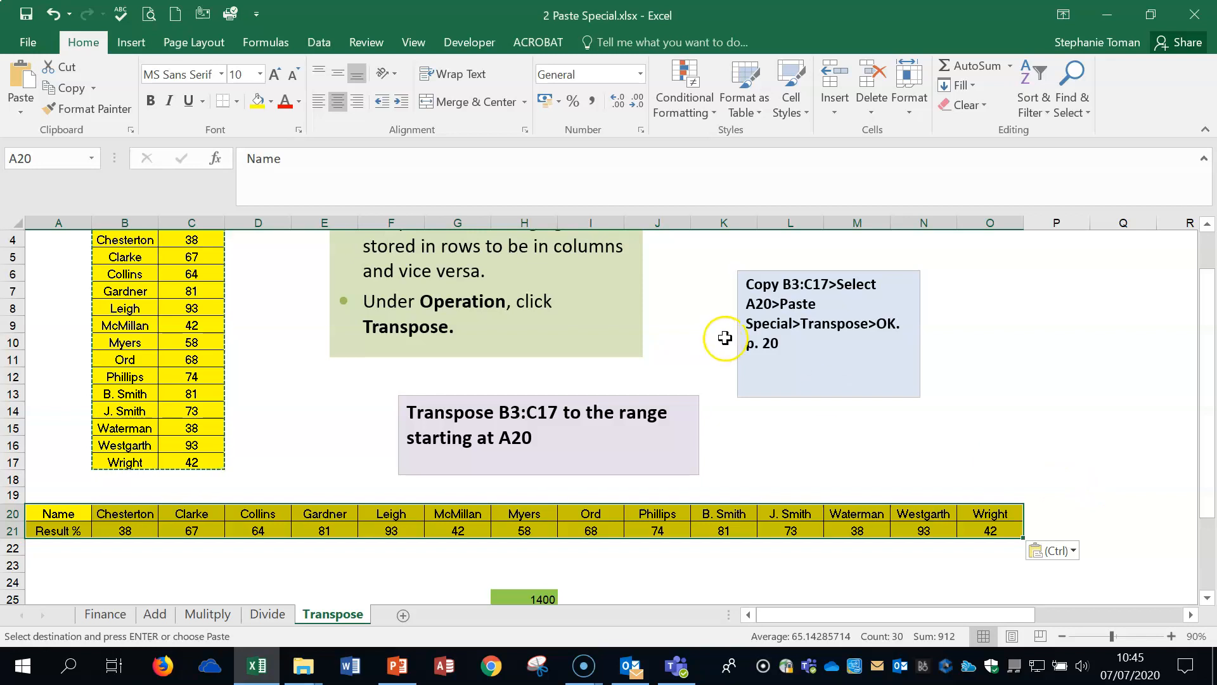
pyautogui.click(1029, 351)
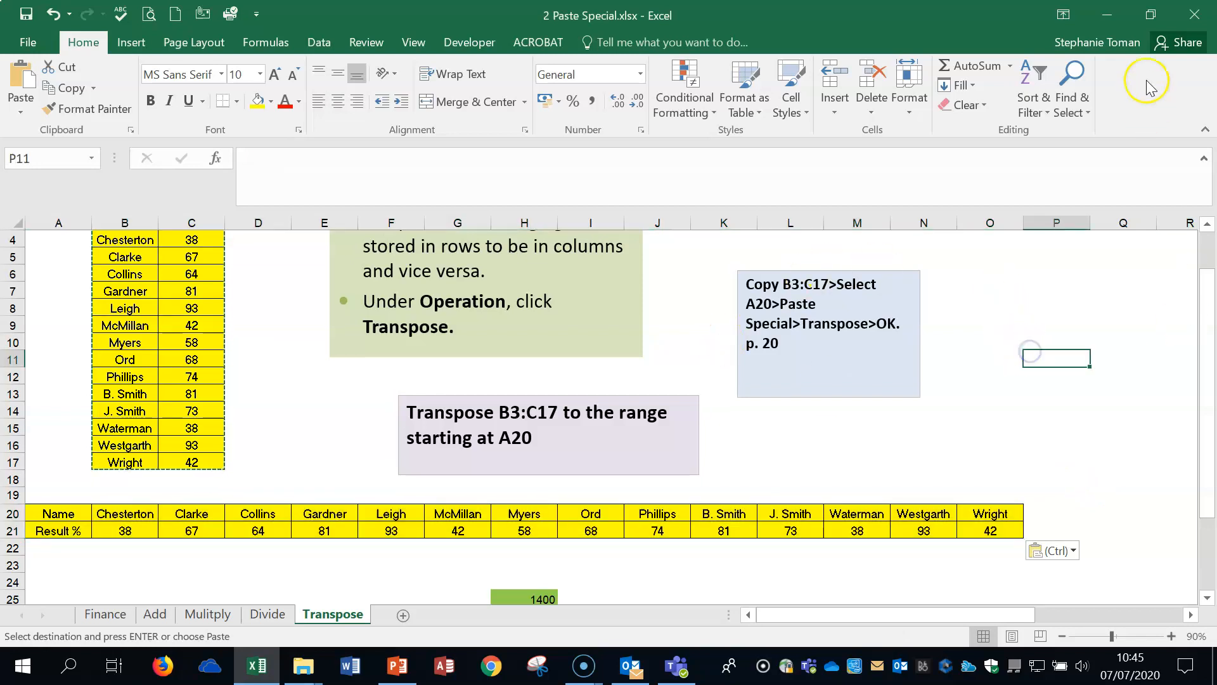
# Close 2 Paste Special.xlsx without saving and open 3 Move_Copy.xlsx from the 2_3 Formatting_Protection folder
pyautogui.click(1198, 14)
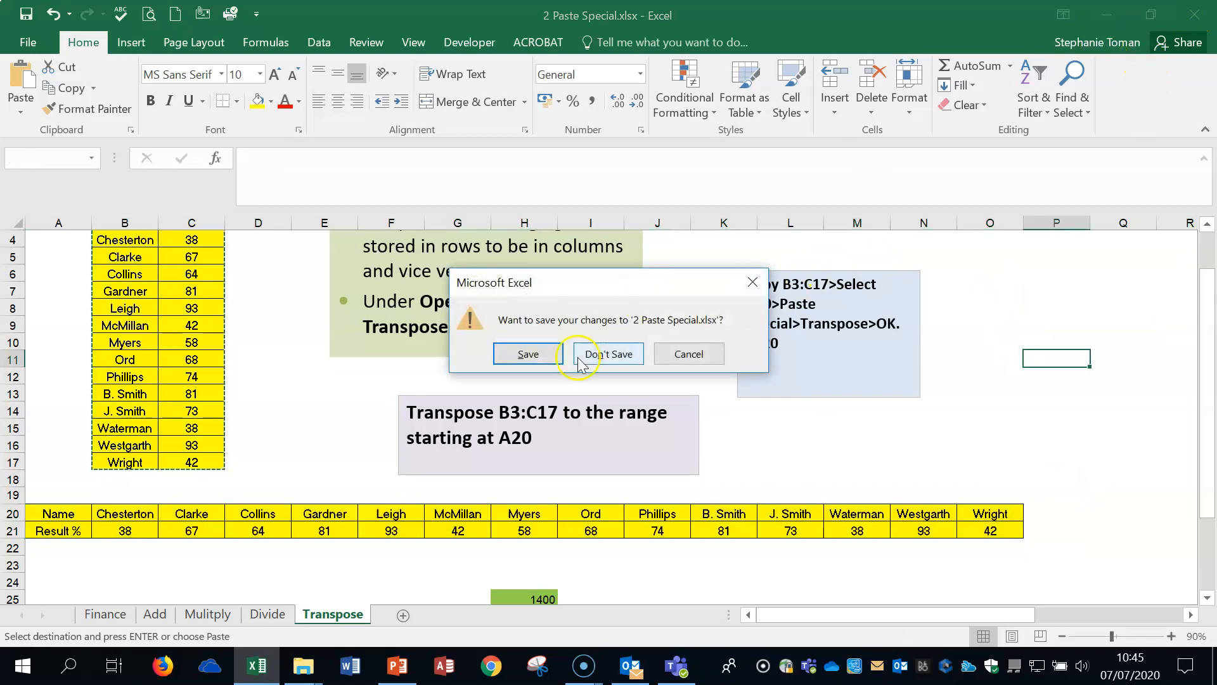
pyautogui.click(622, 353)
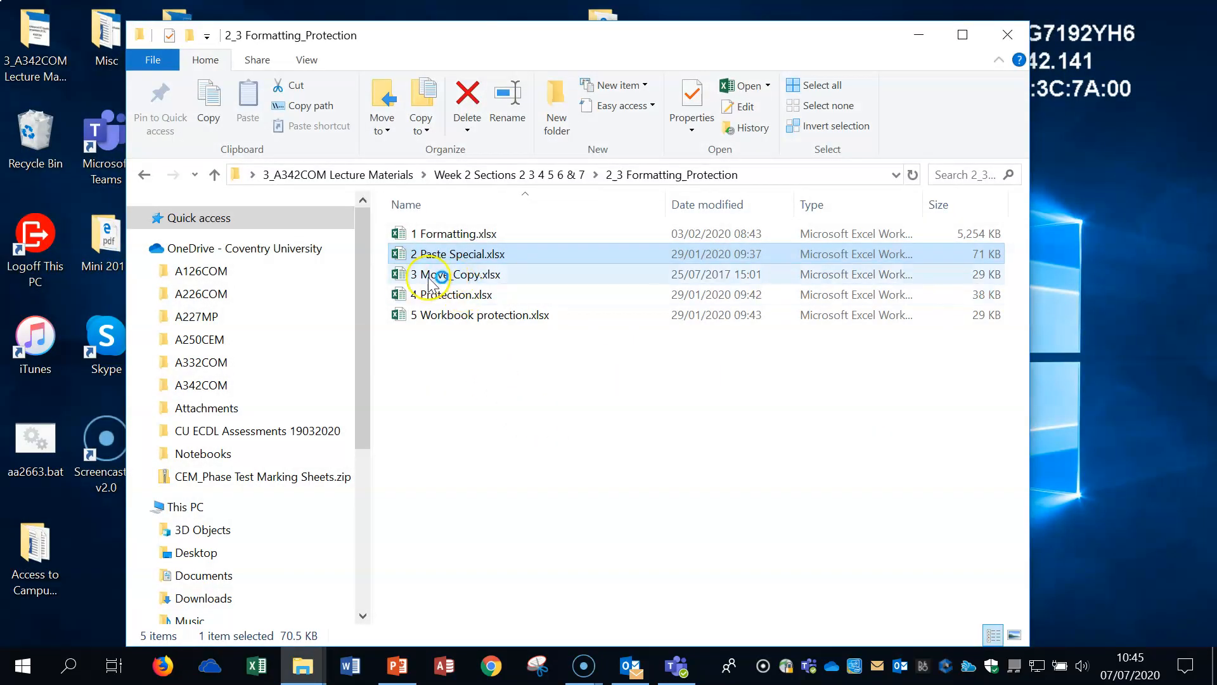
pyautogui.click(433, 277)
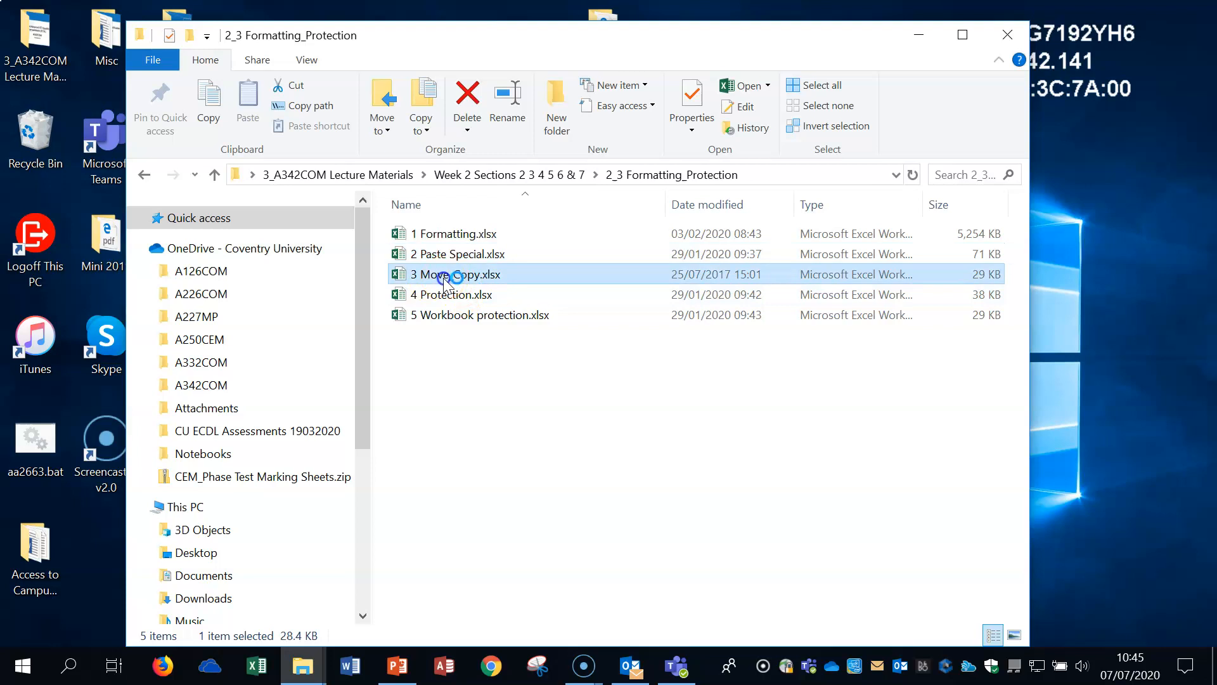
pyautogui.doubleClick(479, 277)
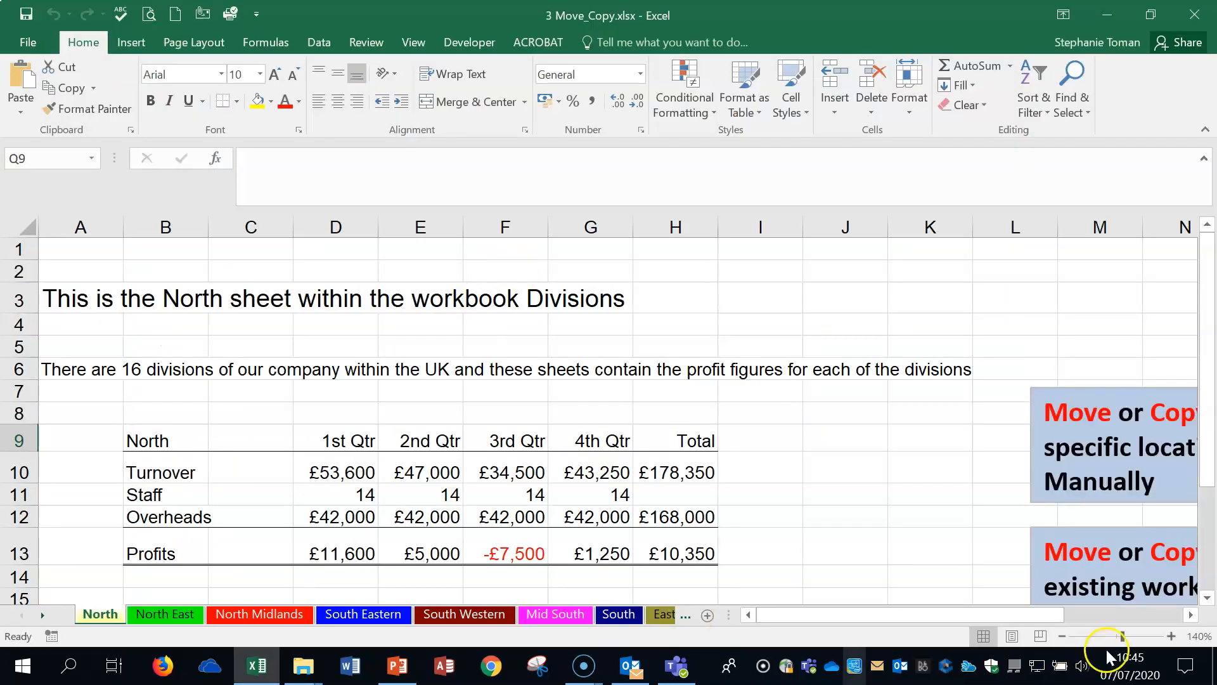
pyautogui.click(1064, 636)
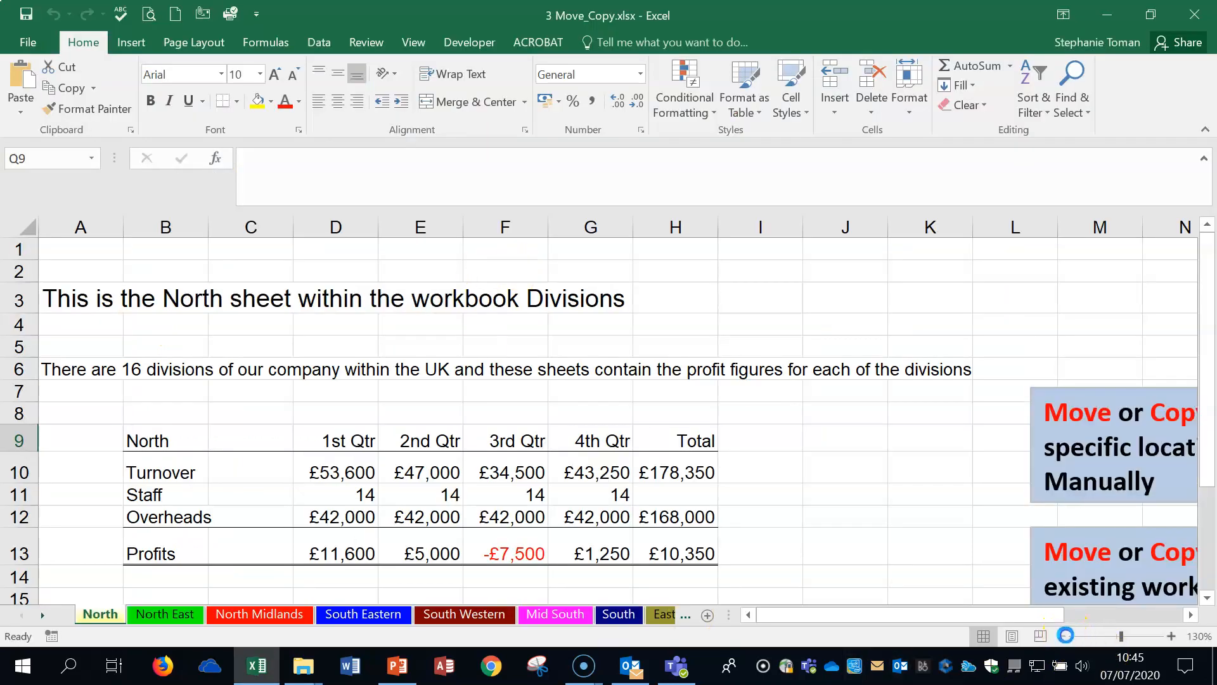
pyautogui.click(1063, 636)
pyautogui.click(1063, 636)
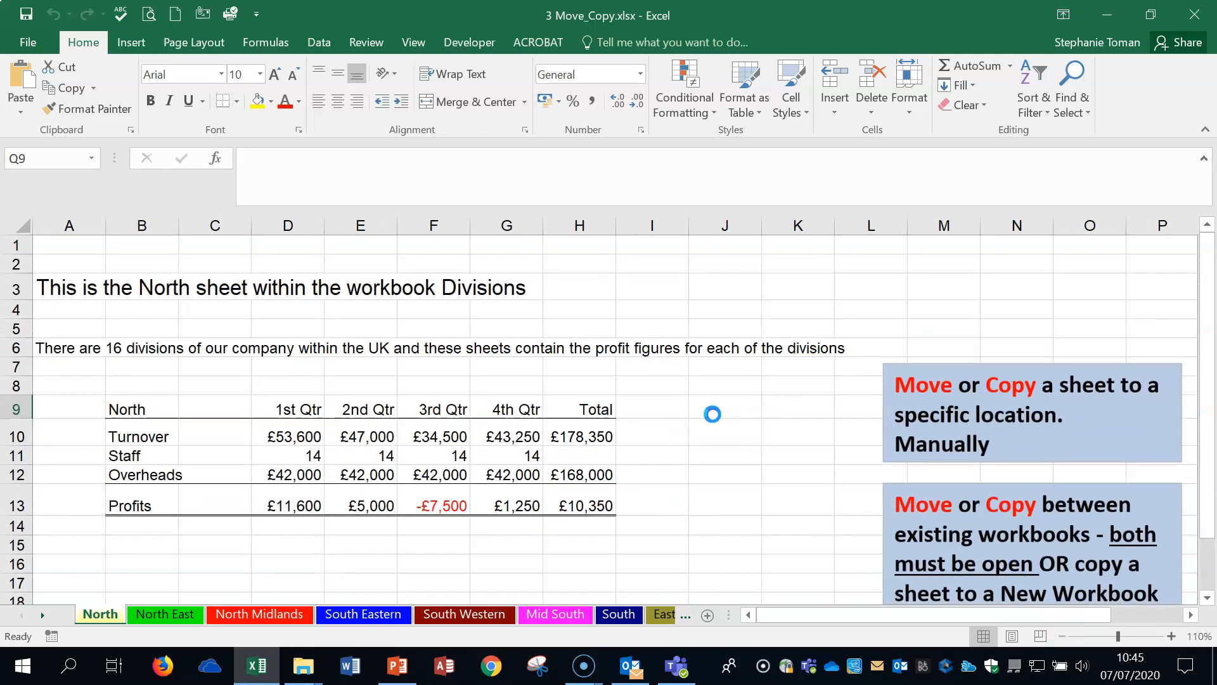
pyautogui.click(774, 421)
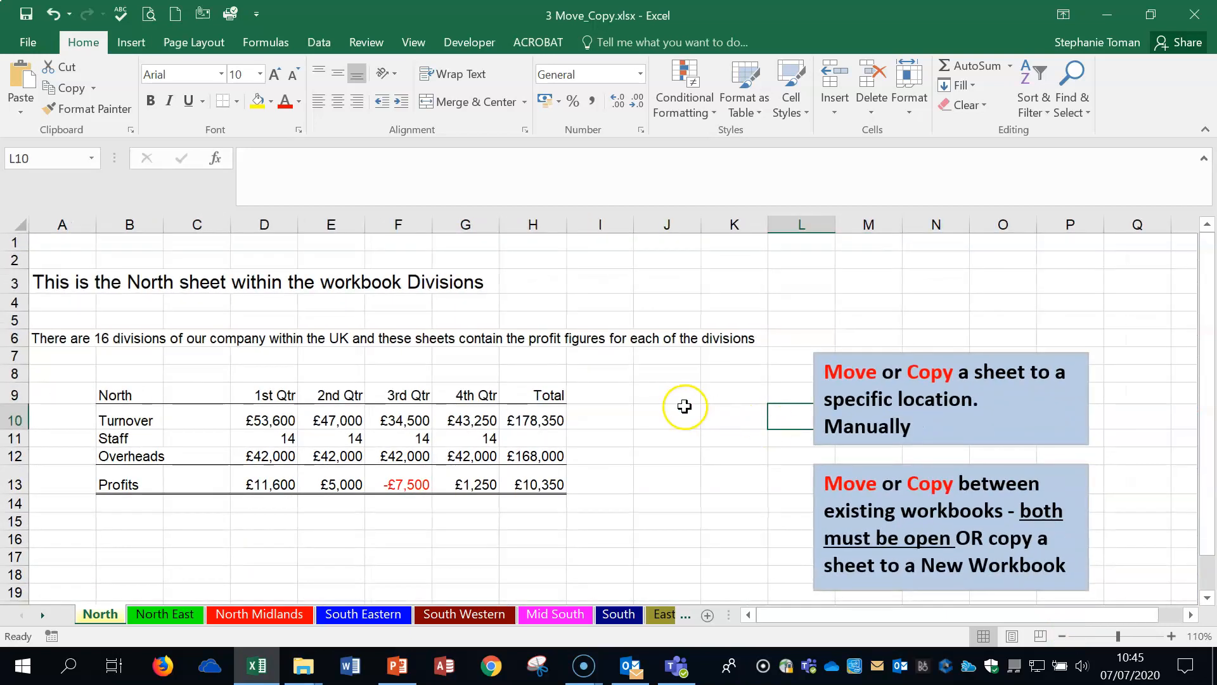
pyautogui.click(685, 407)
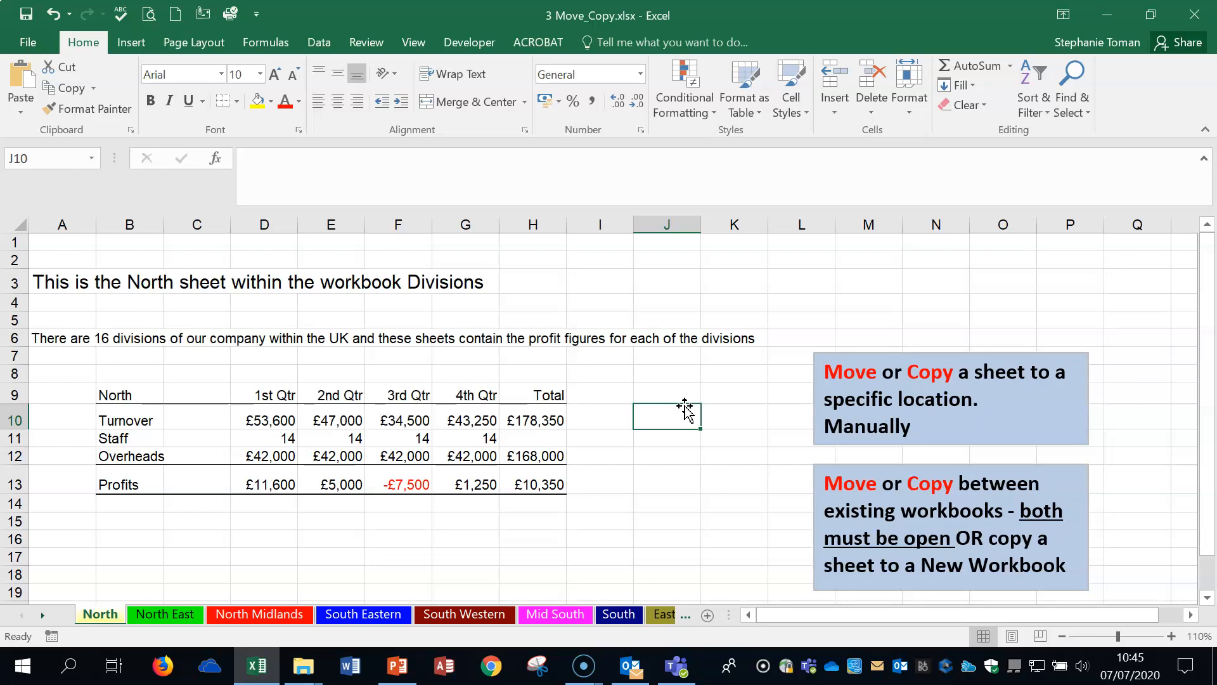
# Try moving the North sheet between North Midlands and South Eastern, returning it to its place before North East
pyautogui.click(104, 617)
pyautogui.moveTo(99, 616); pyautogui.dragTo(317, 618)
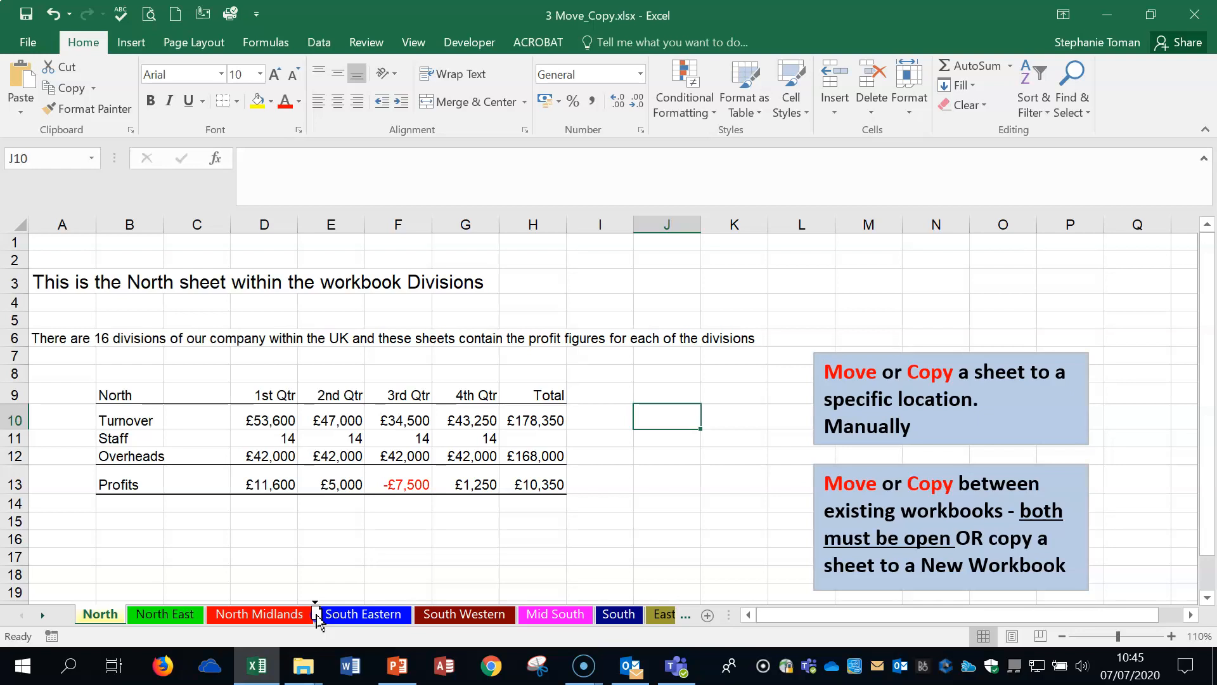
pyautogui.moveTo(317, 619); pyautogui.dragTo(97, 614)
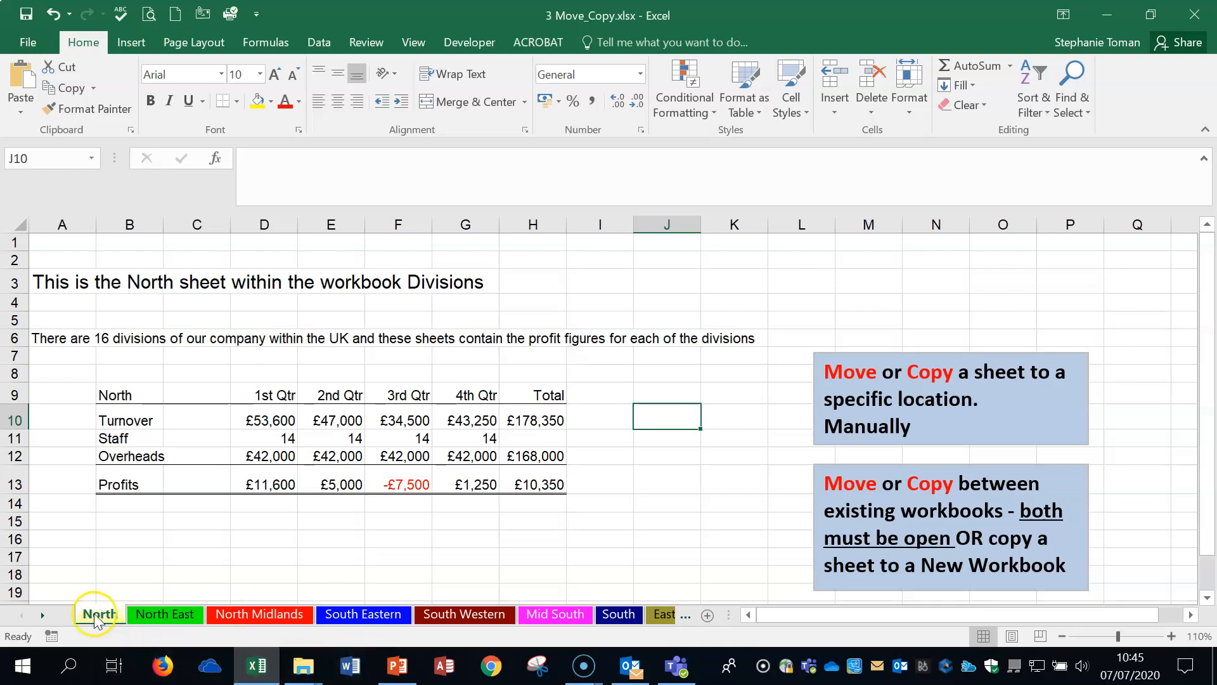
# Open the Move or Copy dialog for the North sheet and choose (move to end) as the location
pyautogui.rightClick(100, 615)
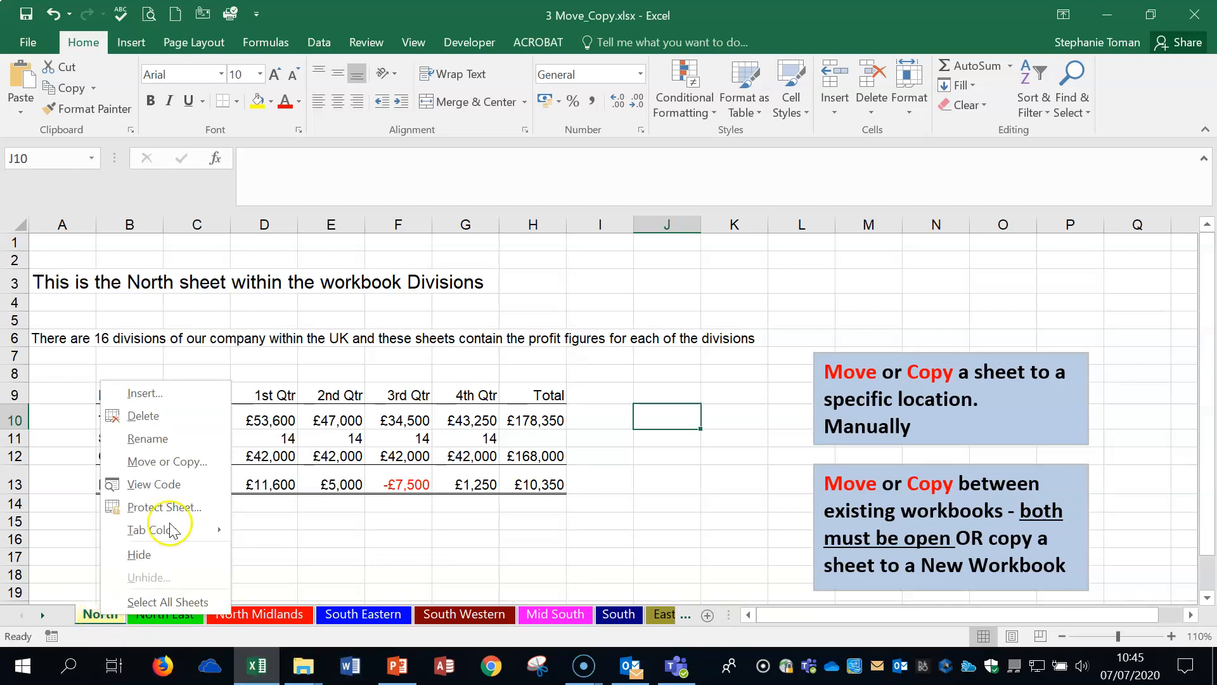
pyautogui.click(183, 461)
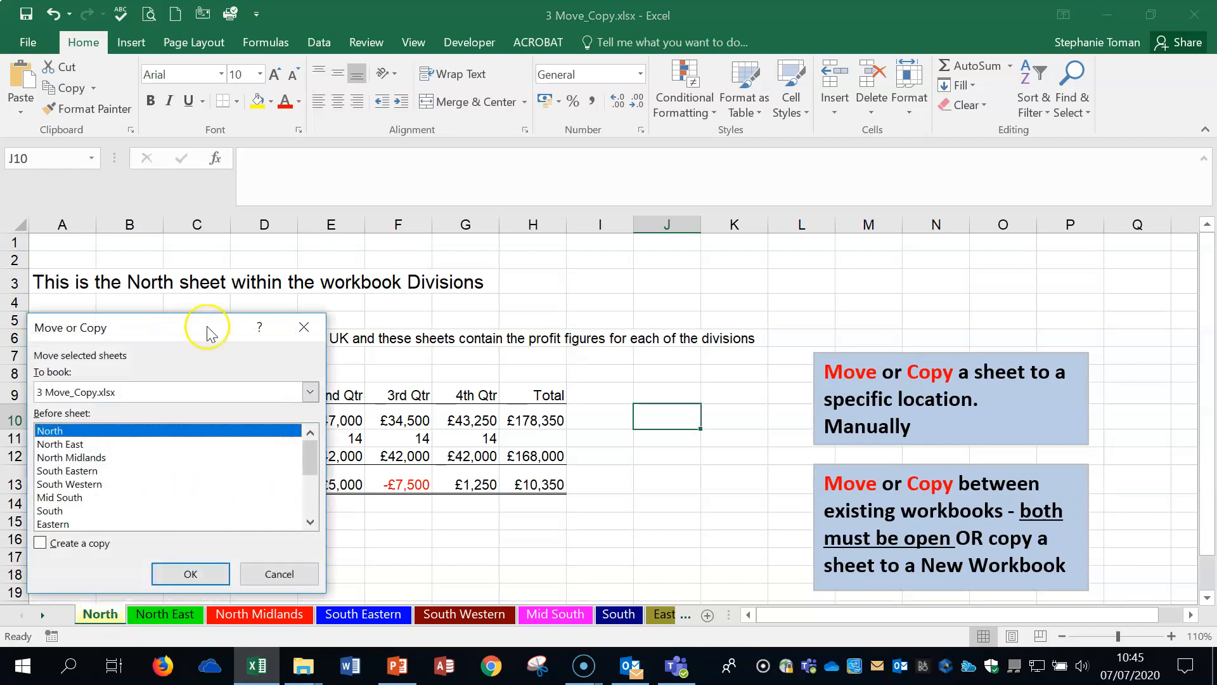
pyautogui.moveTo(203, 327); pyautogui.dragTo(556, 327)
pyautogui.moveTo(652, 304); pyautogui.dragTo(628, 267)
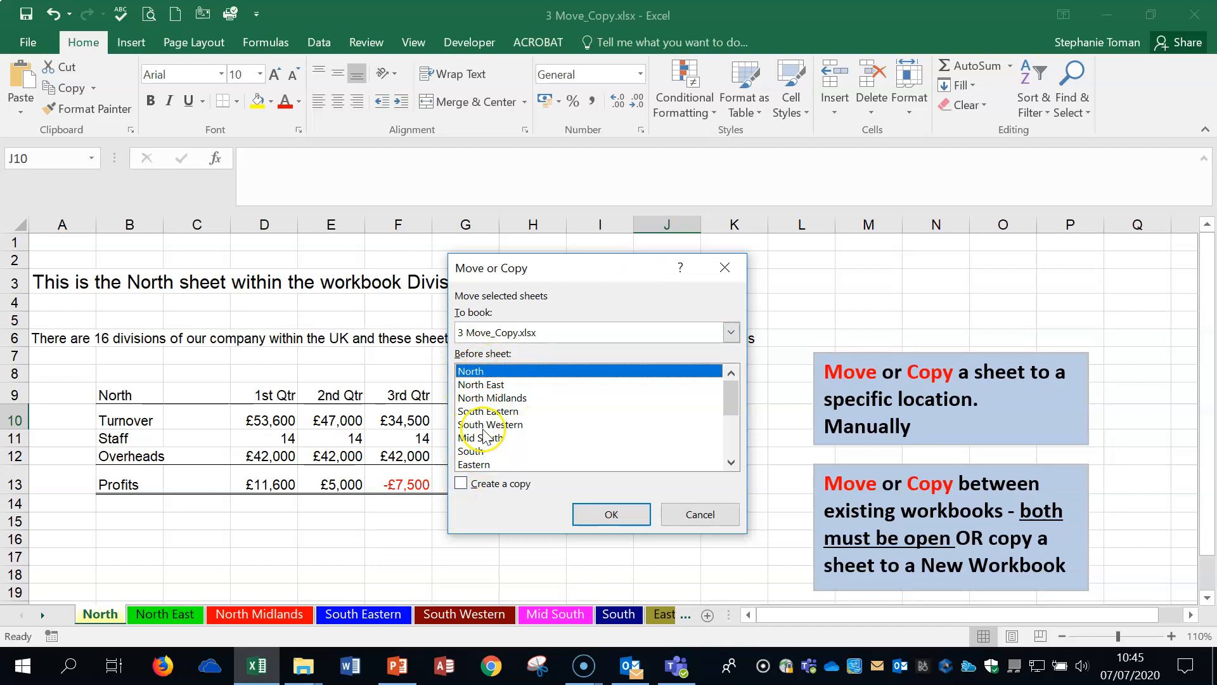
pyautogui.moveTo(732, 398); pyautogui.dragTo(731, 444)
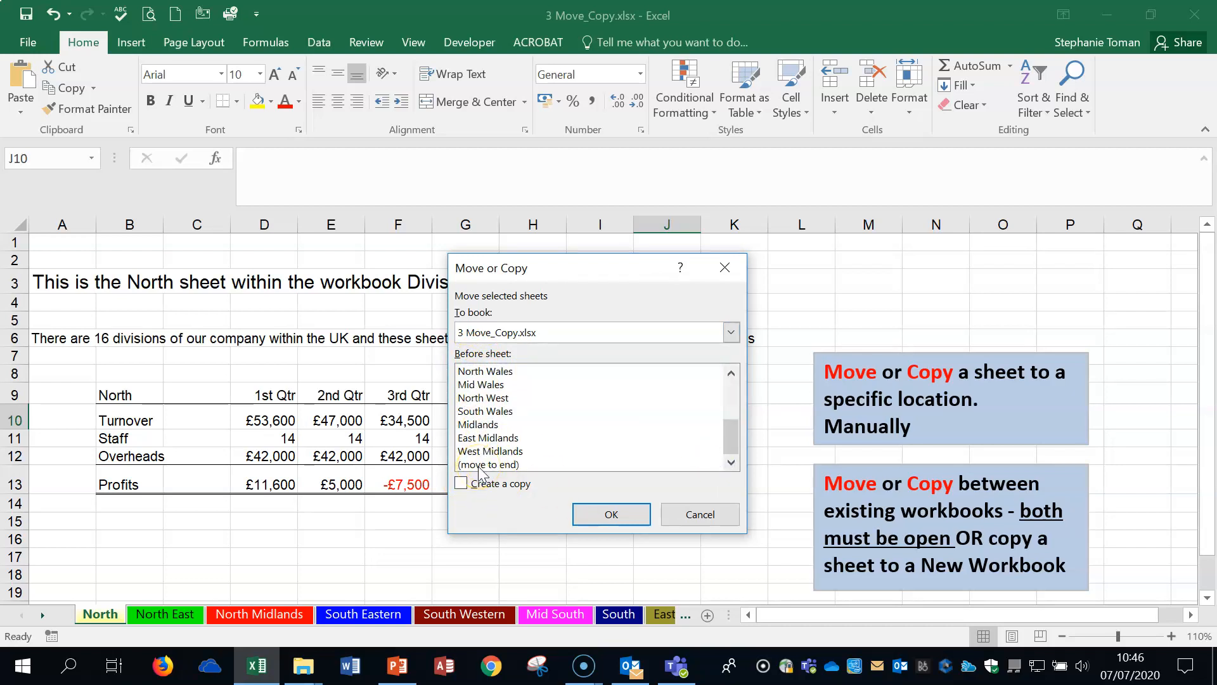
pyautogui.click(482, 465)
pyautogui.moveTo(731, 439); pyautogui.dragTo(741, 368)
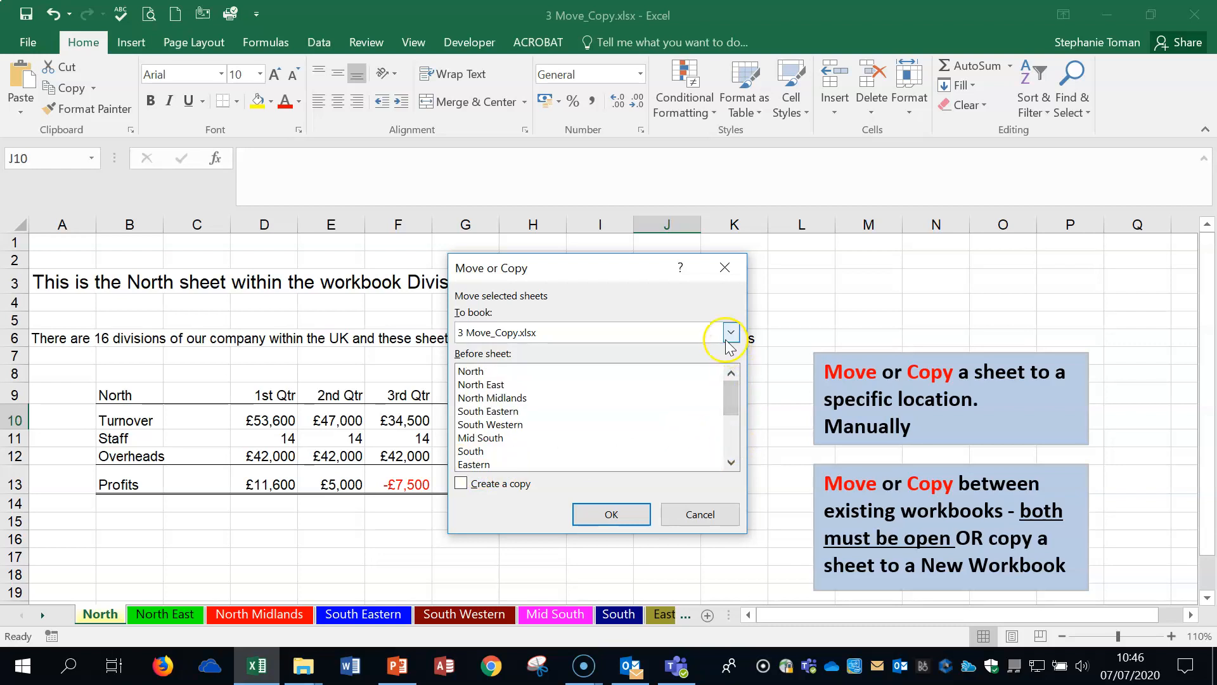
# Copy the North sheet to a new book with Create a copy enabled
pyautogui.click(461, 484)
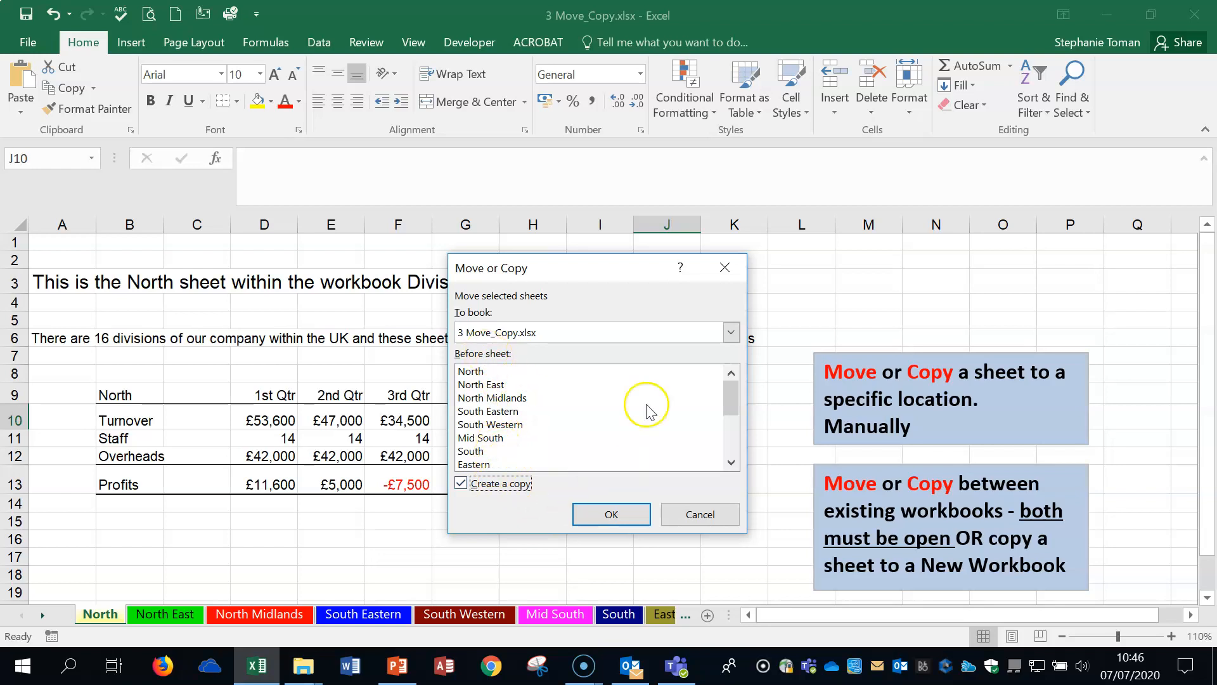
pyautogui.click(731, 333)
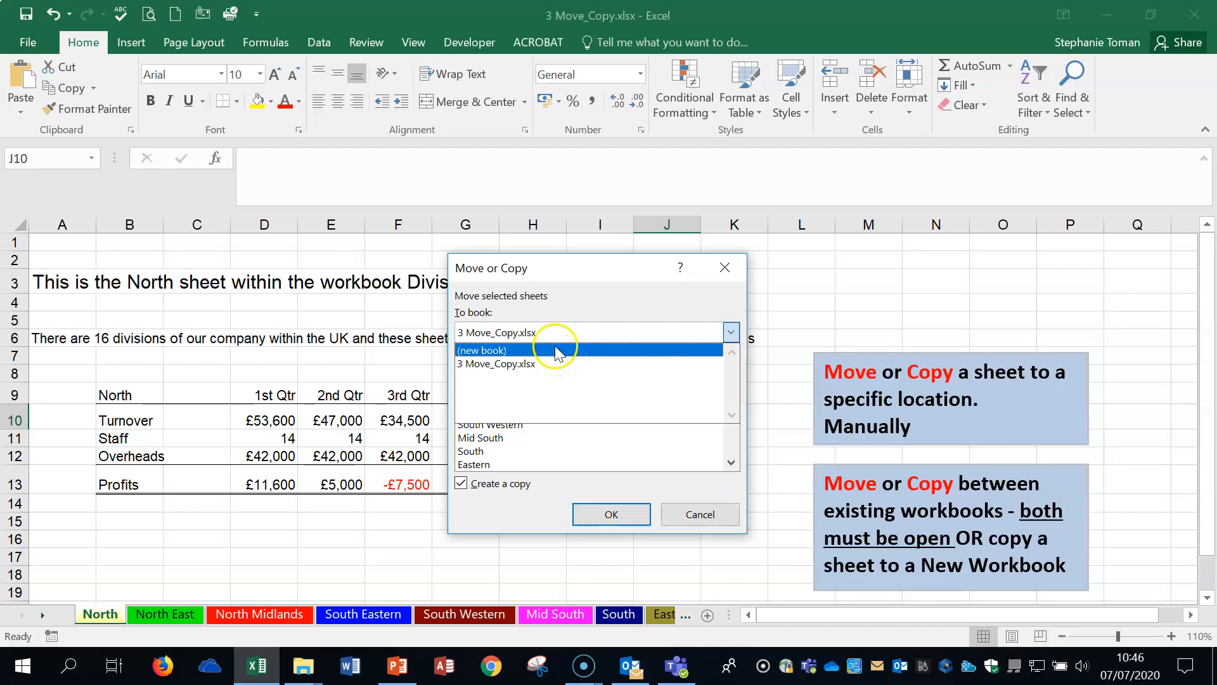
pyautogui.click(518, 365)
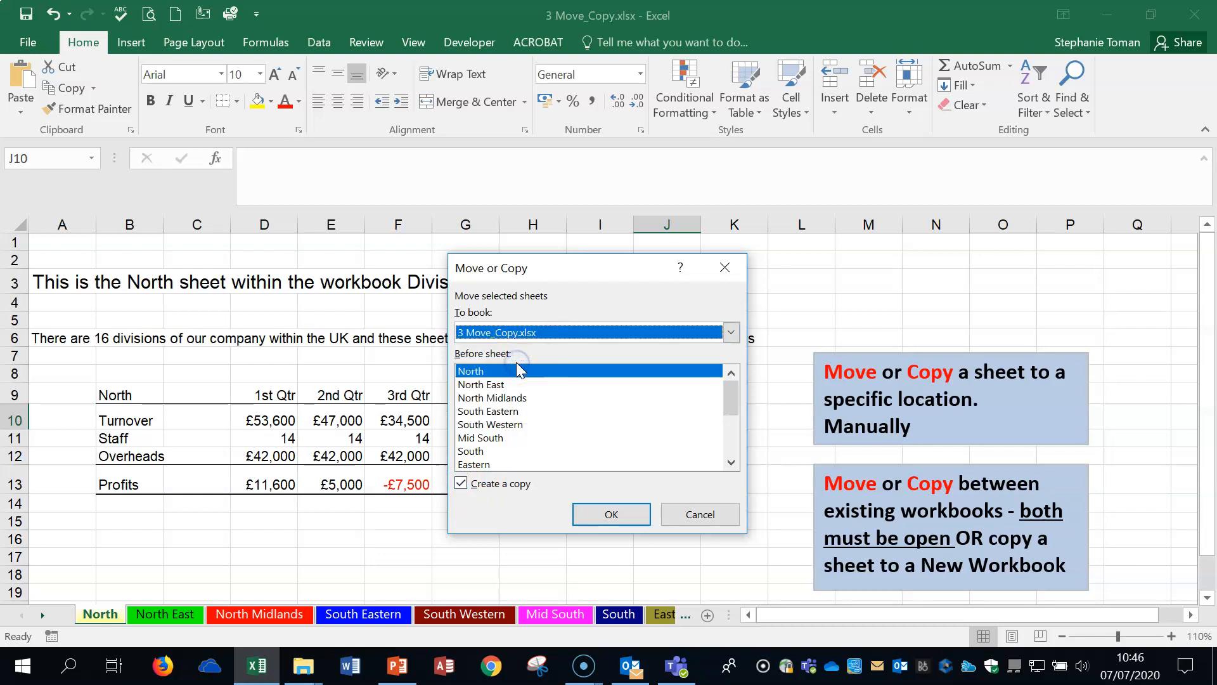
pyautogui.click(515, 332)
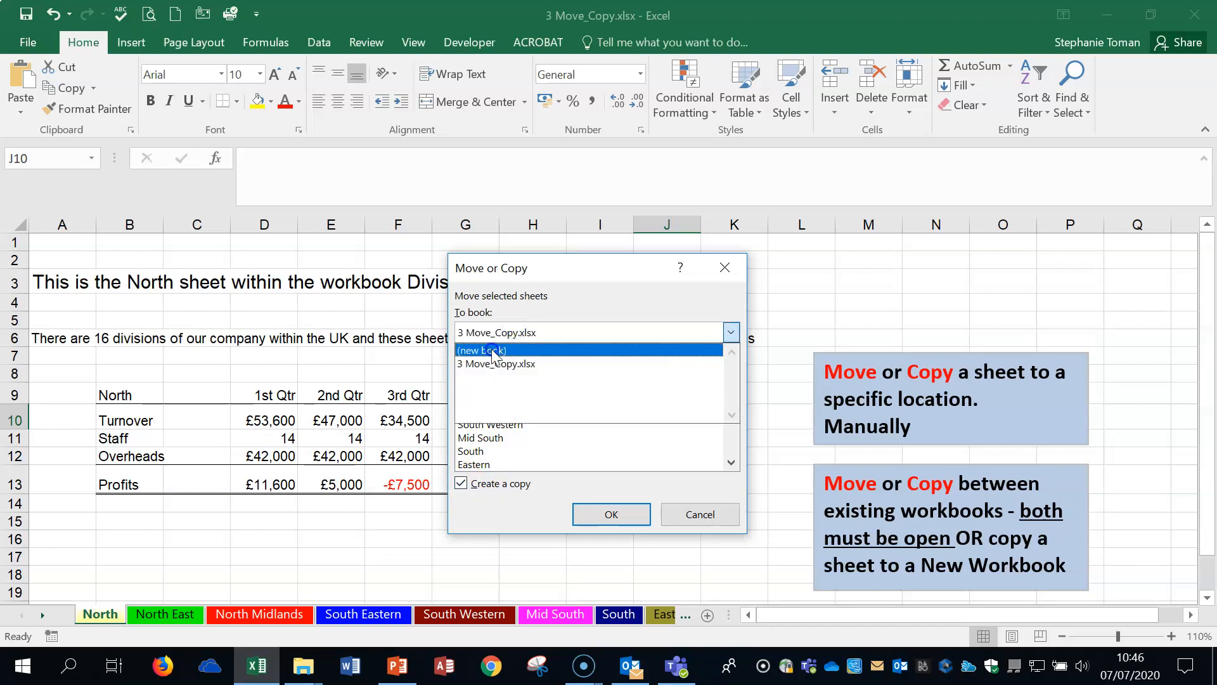
pyautogui.click(493, 350)
pyautogui.click(607, 514)
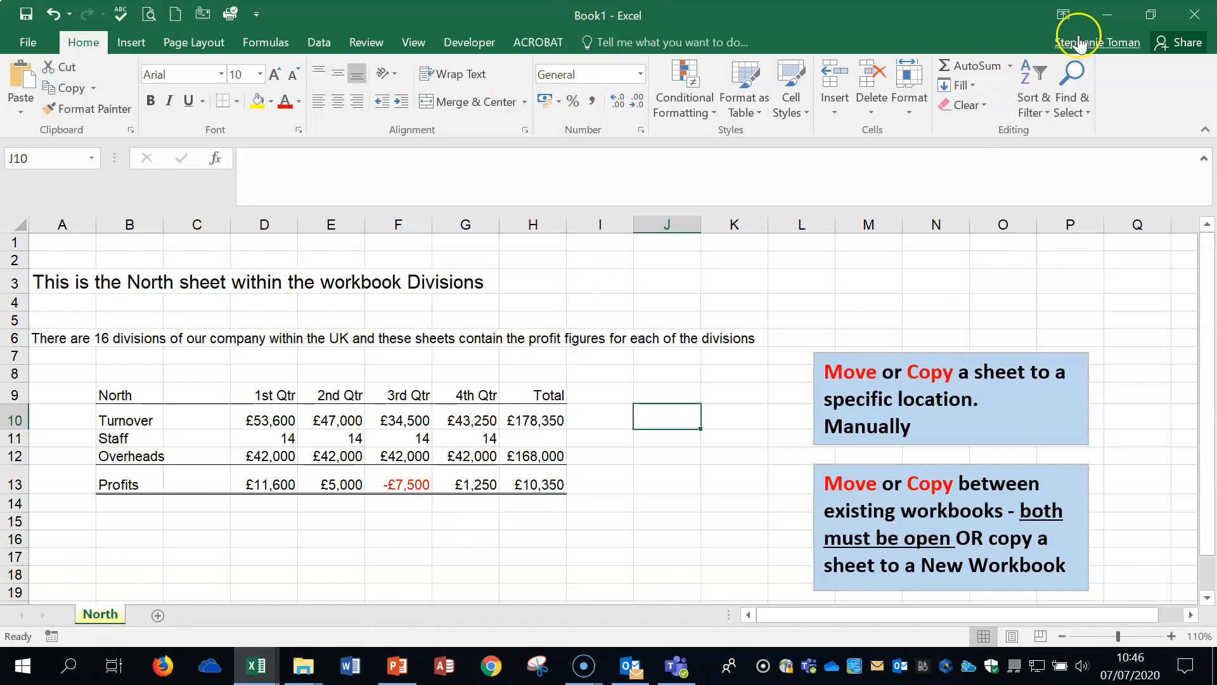
# Return to 3 Move_Copy.xlsx and duplicate the North sheet three times, placing the copies directly before North East
pyautogui.click(1108, 14)
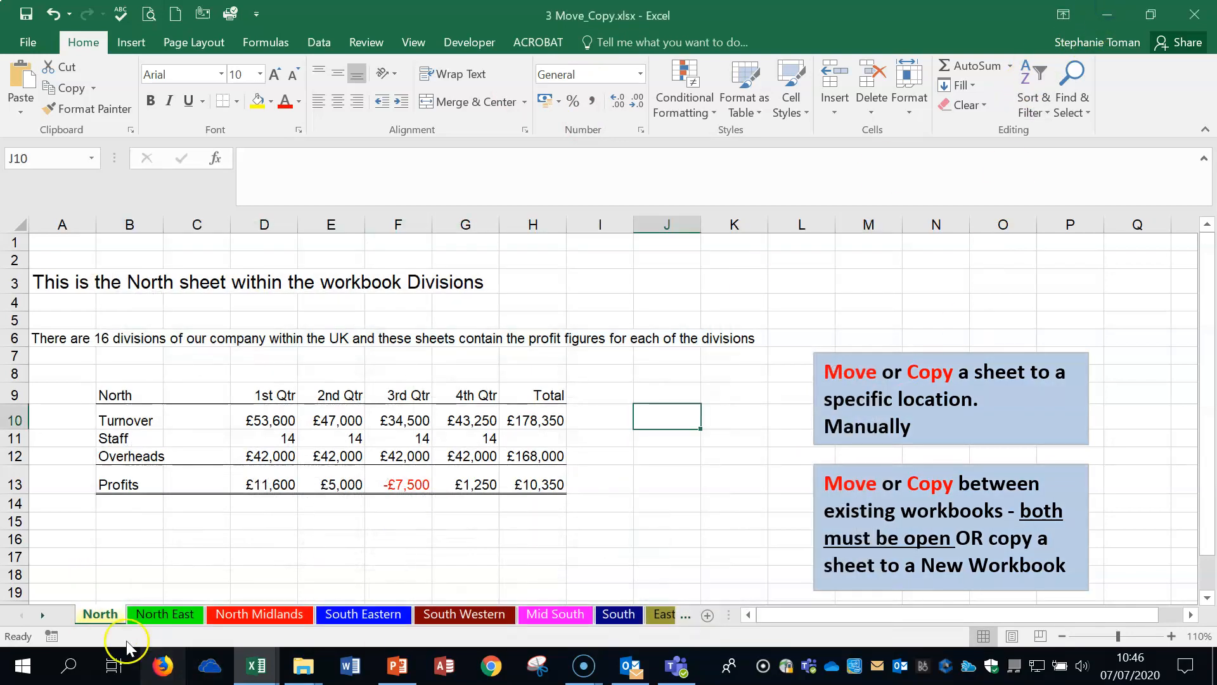
pyautogui.click(99, 615)
pyautogui.moveTo(113, 622); pyautogui.dragTo(272, 614)
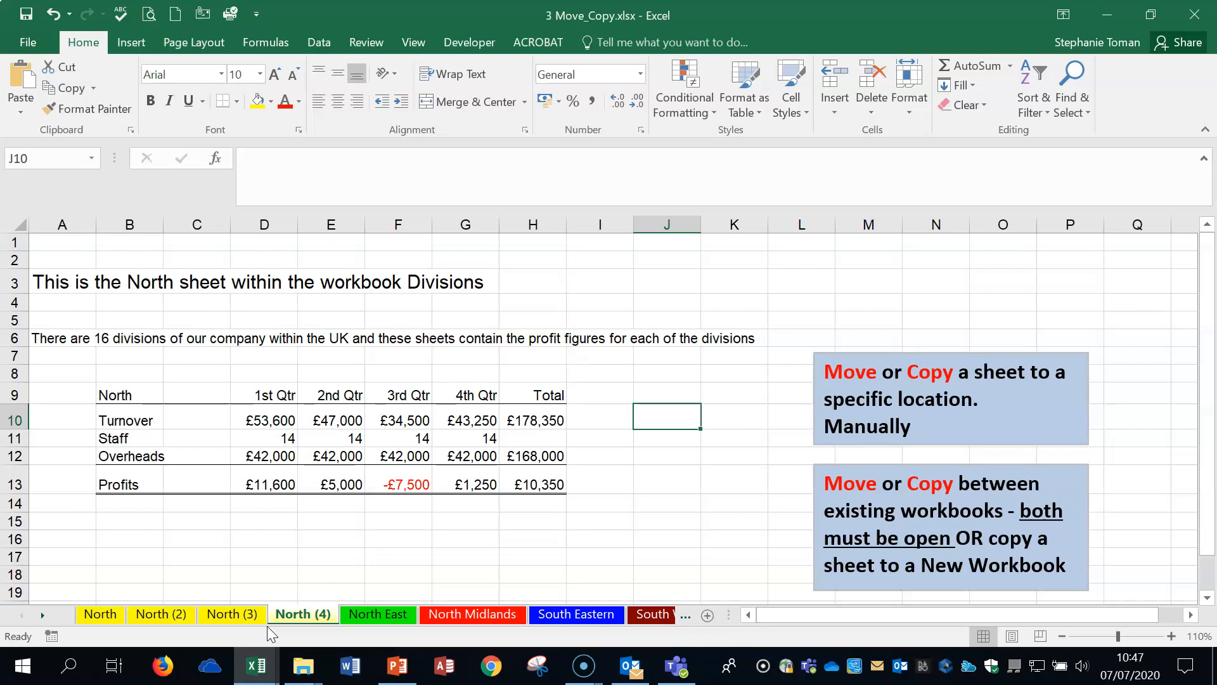
# Compare the original North sheet with its copies North (2) and North (3)
pyautogui.click(102, 614)
pyautogui.click(162, 614)
pyautogui.click(99, 615)
pyautogui.click(163, 614)
pyautogui.click(99, 615)
pyautogui.click(162, 615)
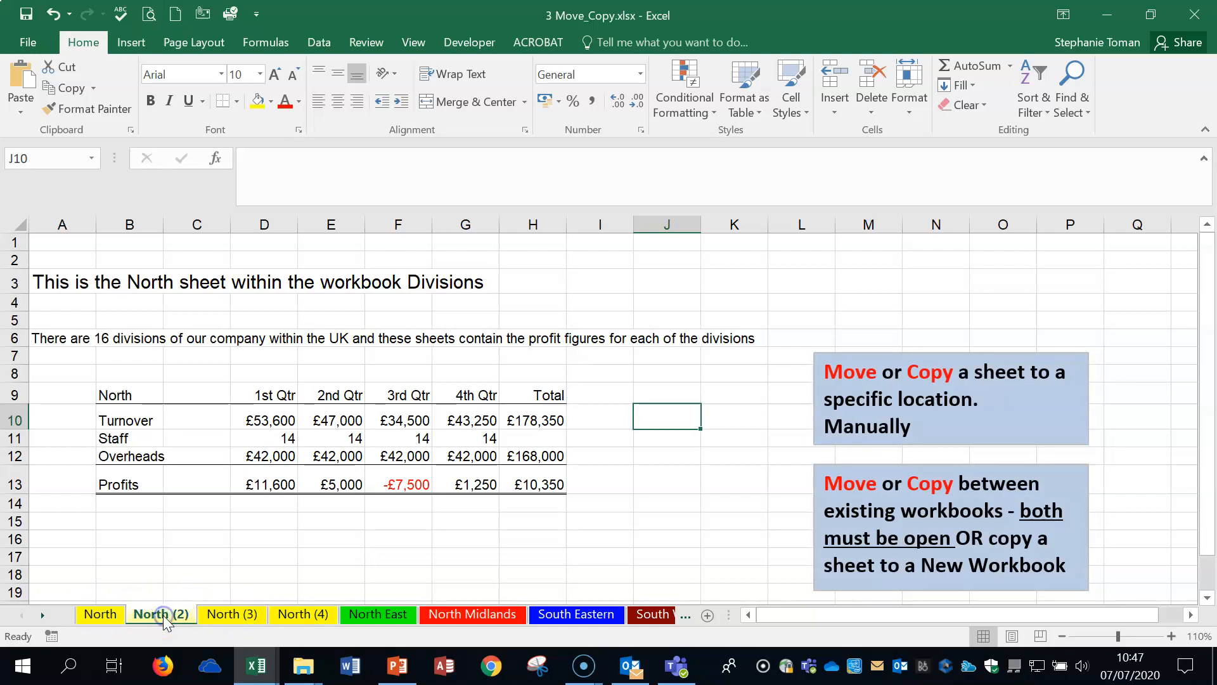
pyautogui.click(227, 616)
pyautogui.click(109, 614)
pyautogui.click(166, 614)
pyautogui.click(223, 615)
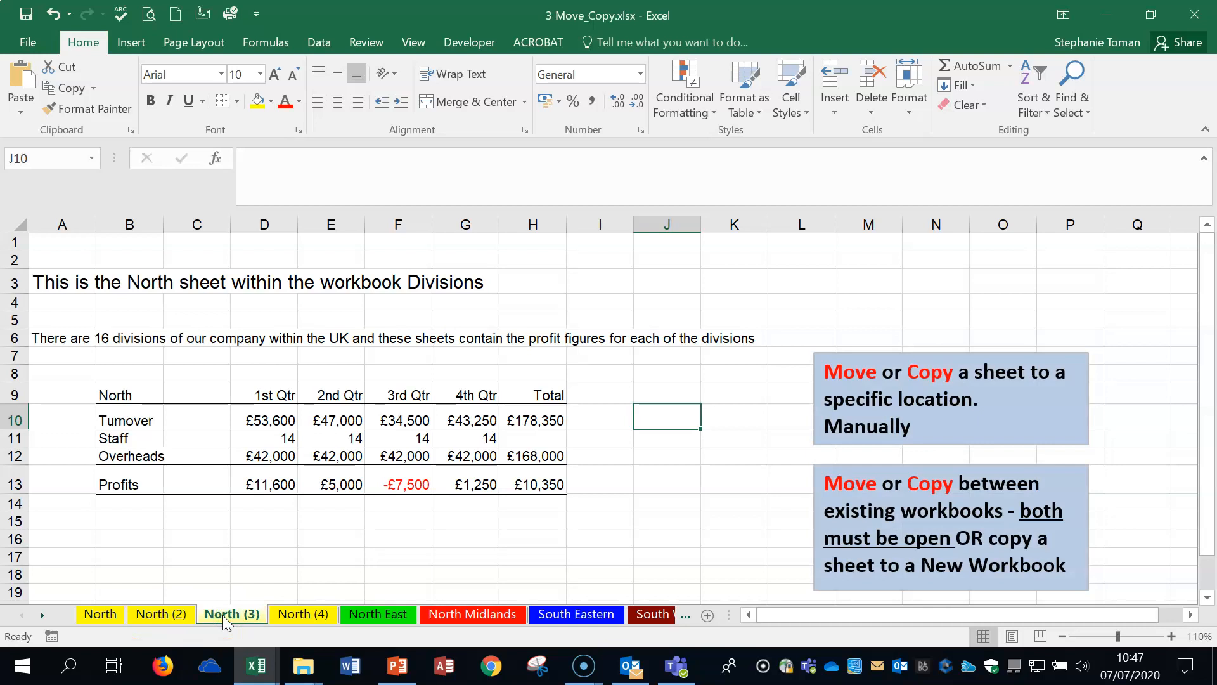
# Delete the duplicate sheets North (4), North (2) and North (3) from the workbook
pyautogui.rightClick(301, 614)
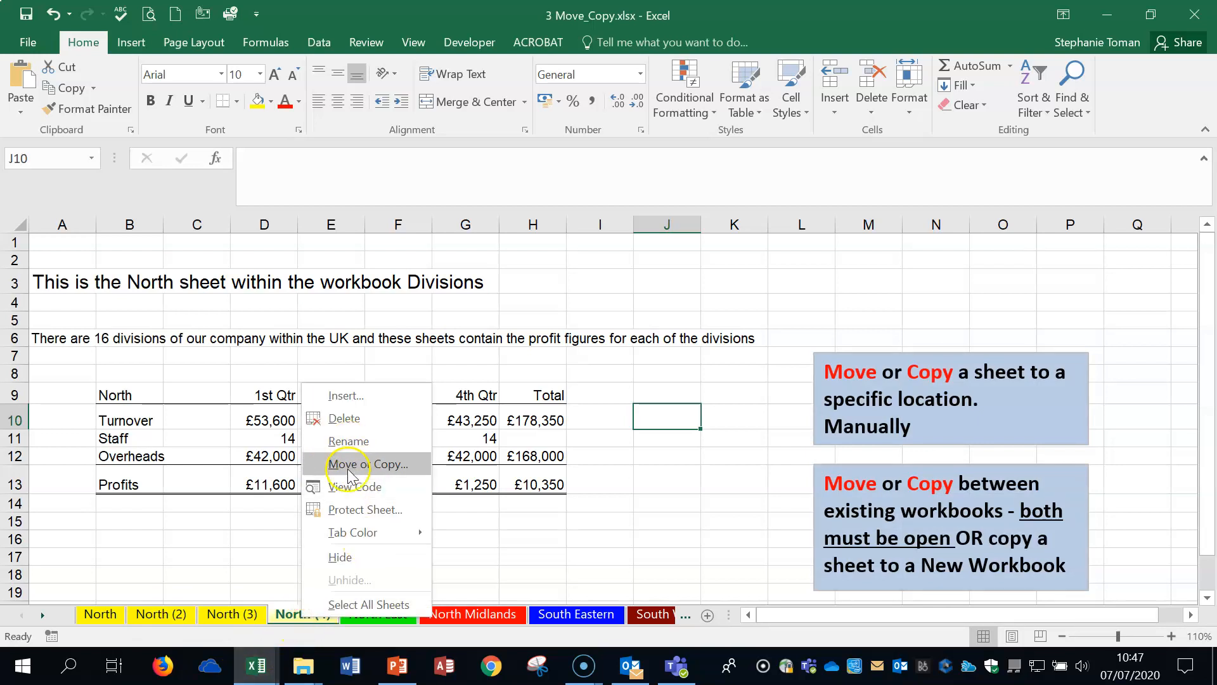
pyautogui.click(160, 616)
pyautogui.click(294, 615)
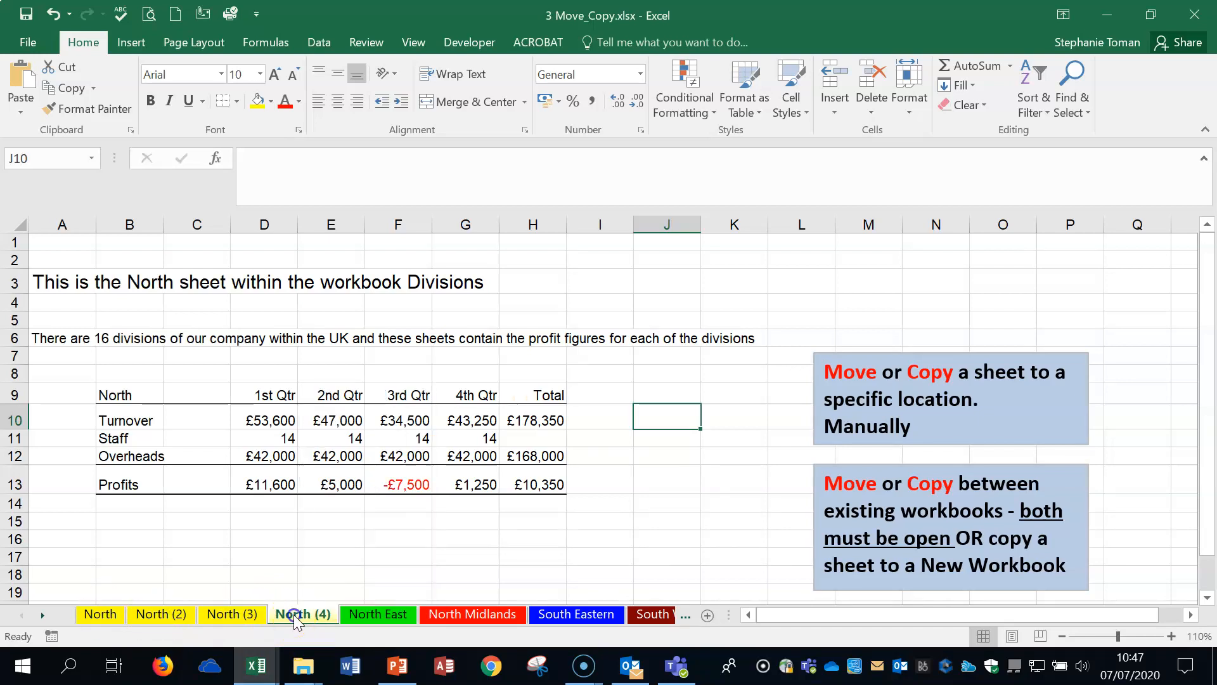
pyautogui.rightClick(294, 614)
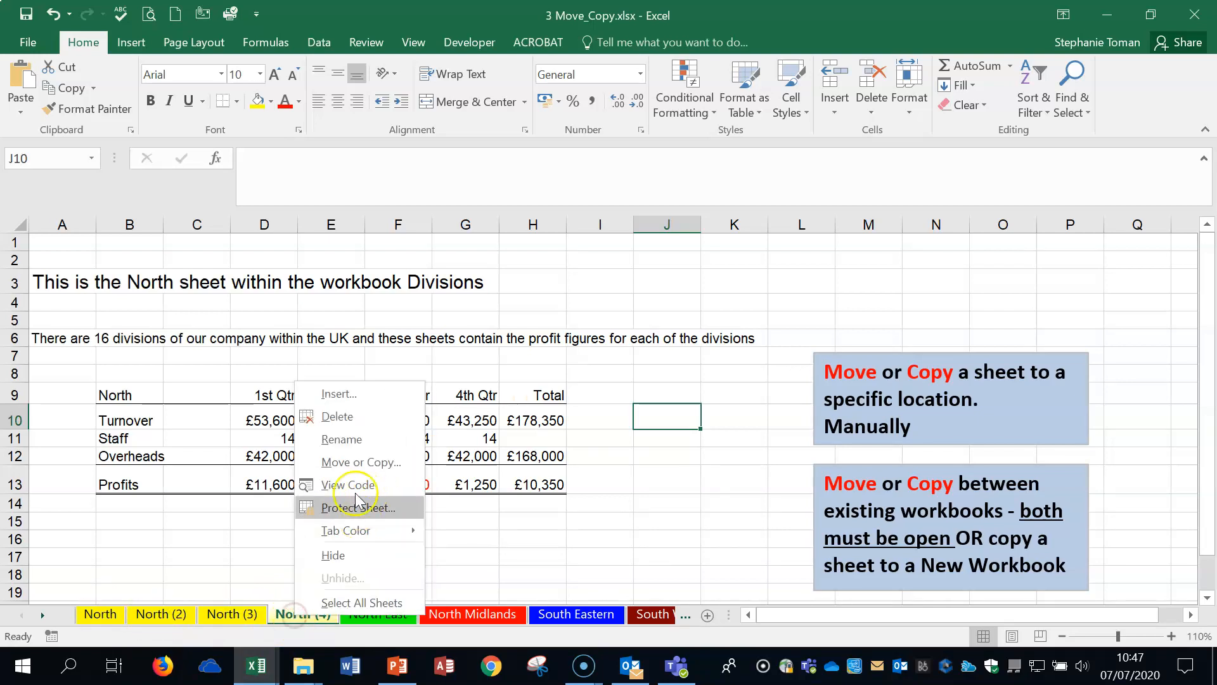
pyautogui.click(342, 422)
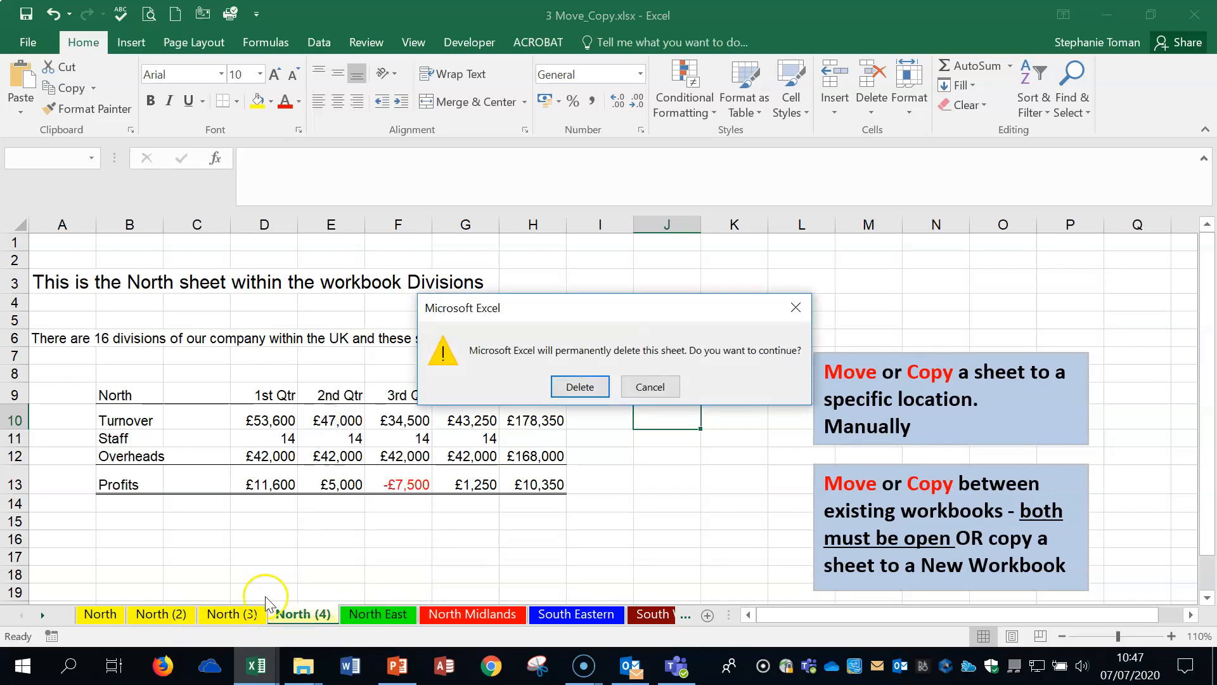
pyautogui.click(574, 383)
pyautogui.rightClick(174, 612)
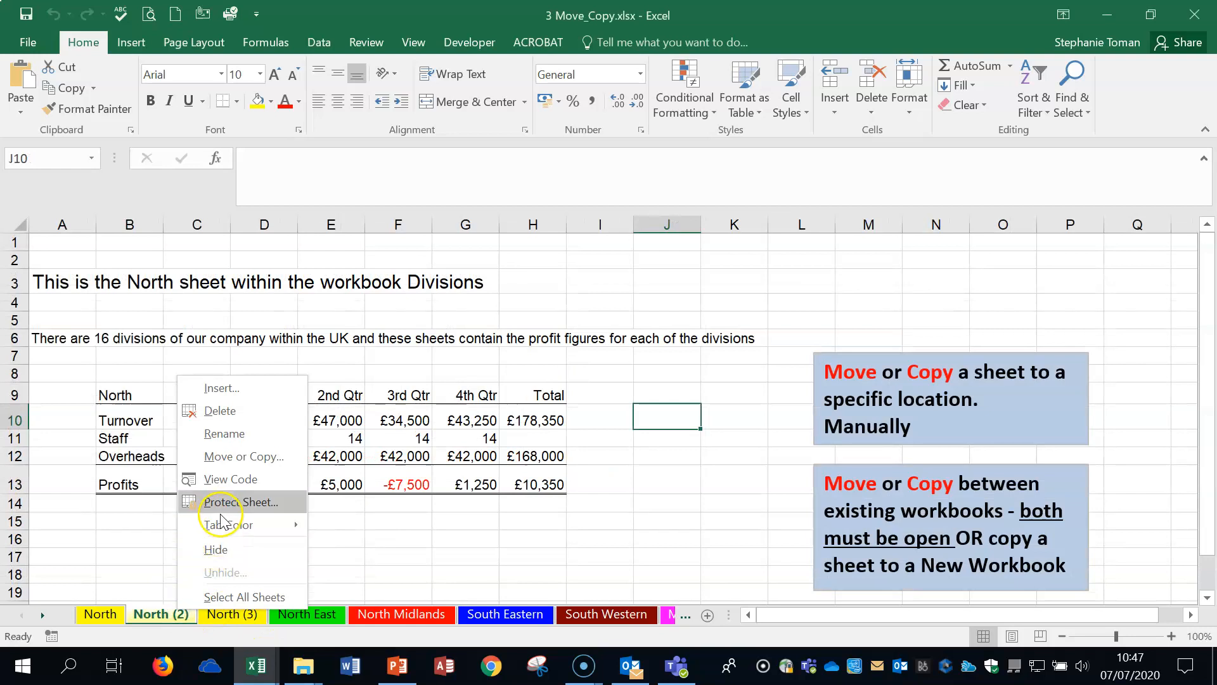
pyautogui.click(220, 411)
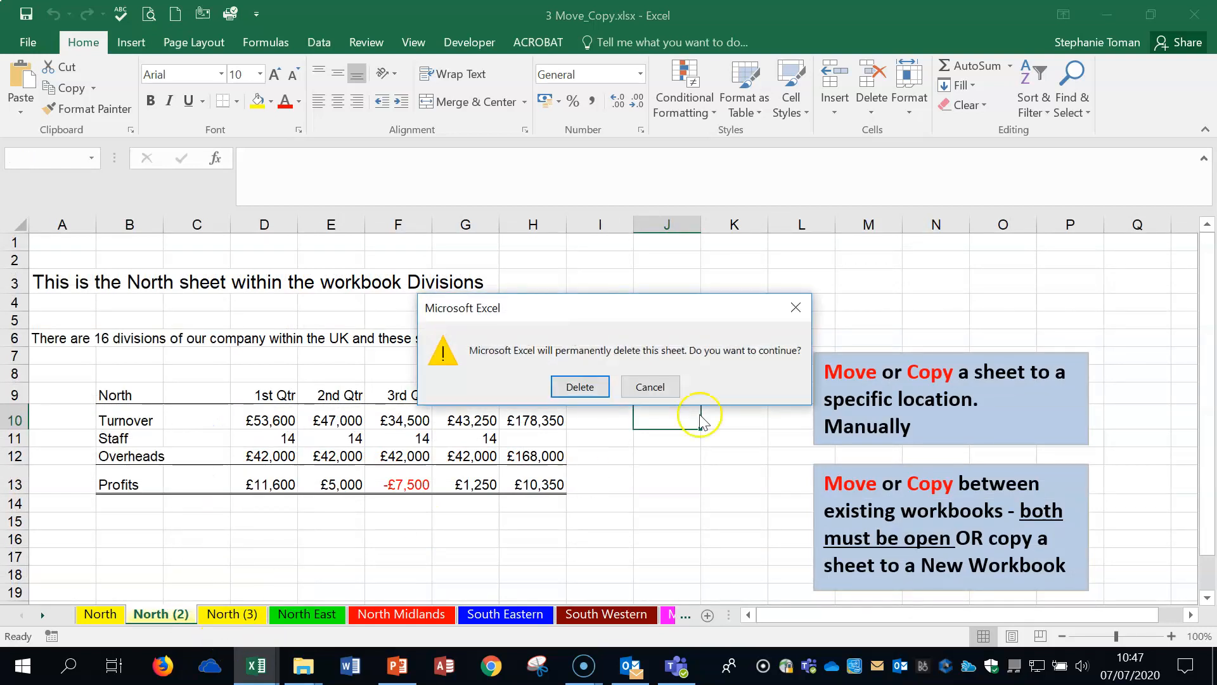
pyautogui.click(579, 386)
pyautogui.rightClick(163, 614)
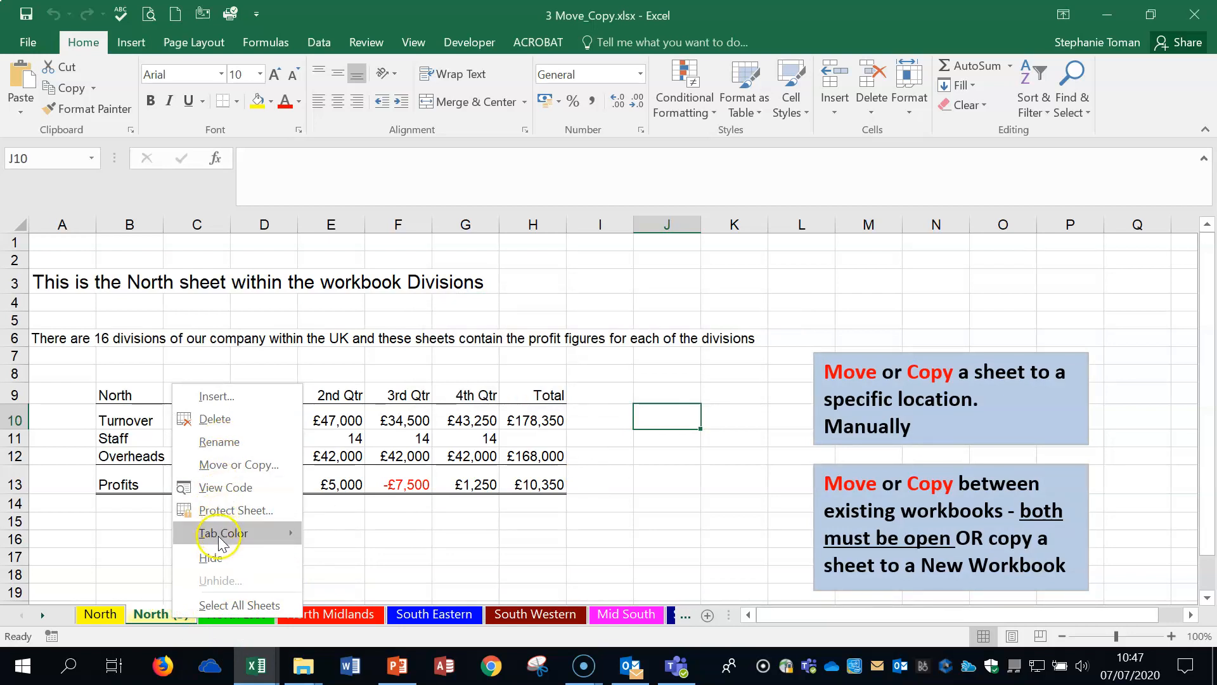
pyautogui.click(232, 420)
pyautogui.click(581, 386)
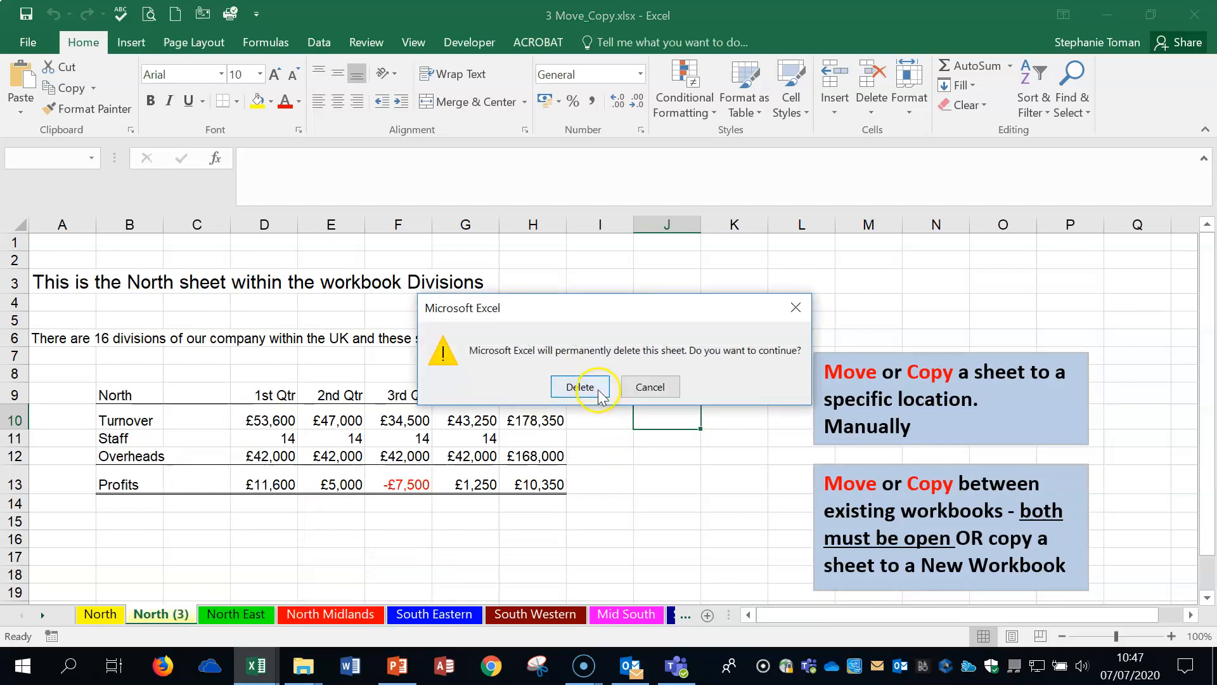
# Open 2 Paste Special.xlsx from the 2_3 Formatting_Protection folder, keeping 3 Move_Copy.xlsx open
pyautogui.rightClick(152, 614)
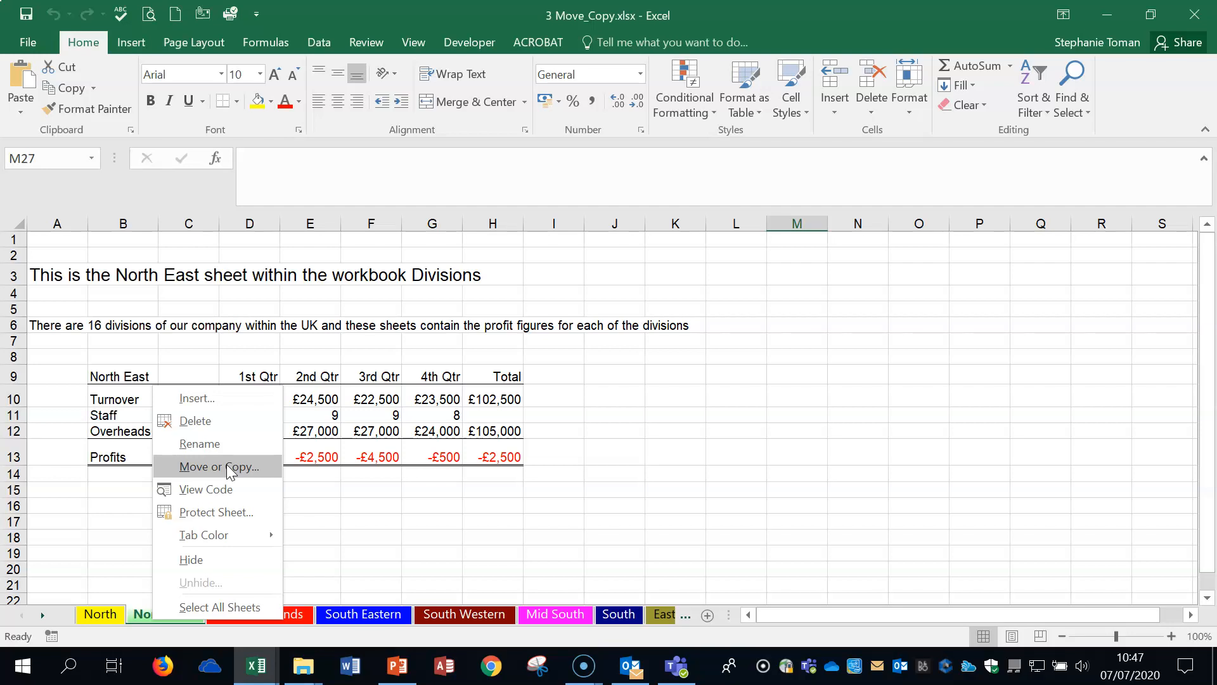
pyautogui.click(1107, 14)
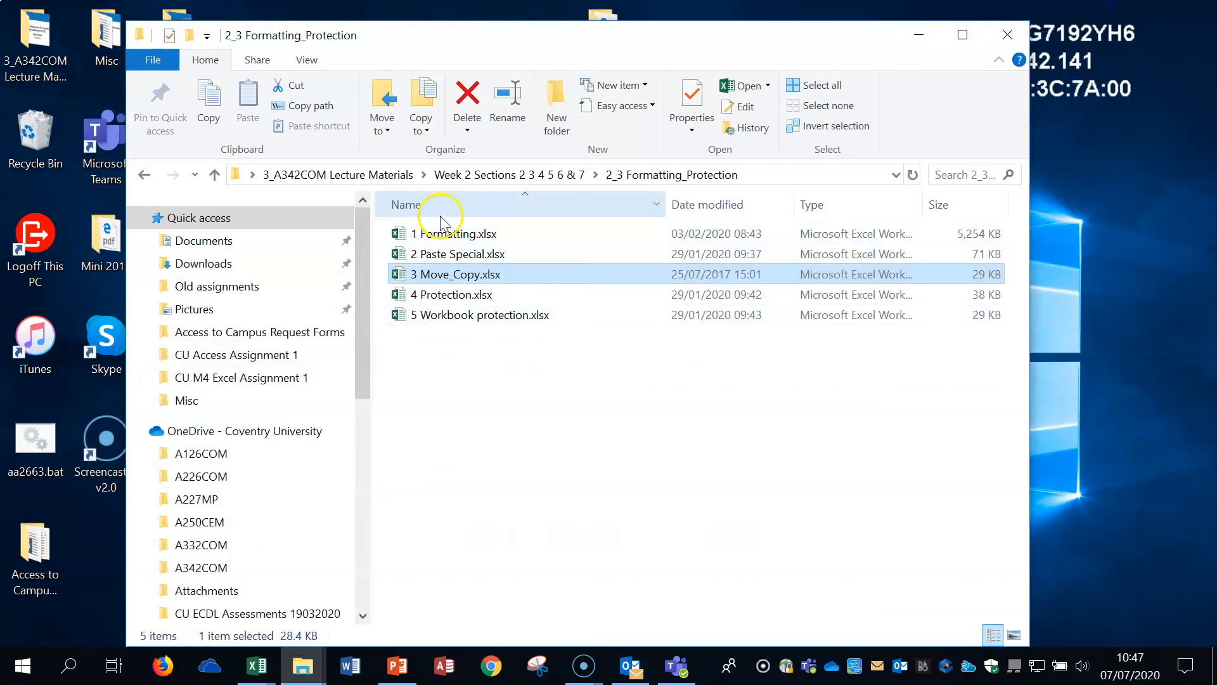
pyautogui.doubleClick(458, 254)
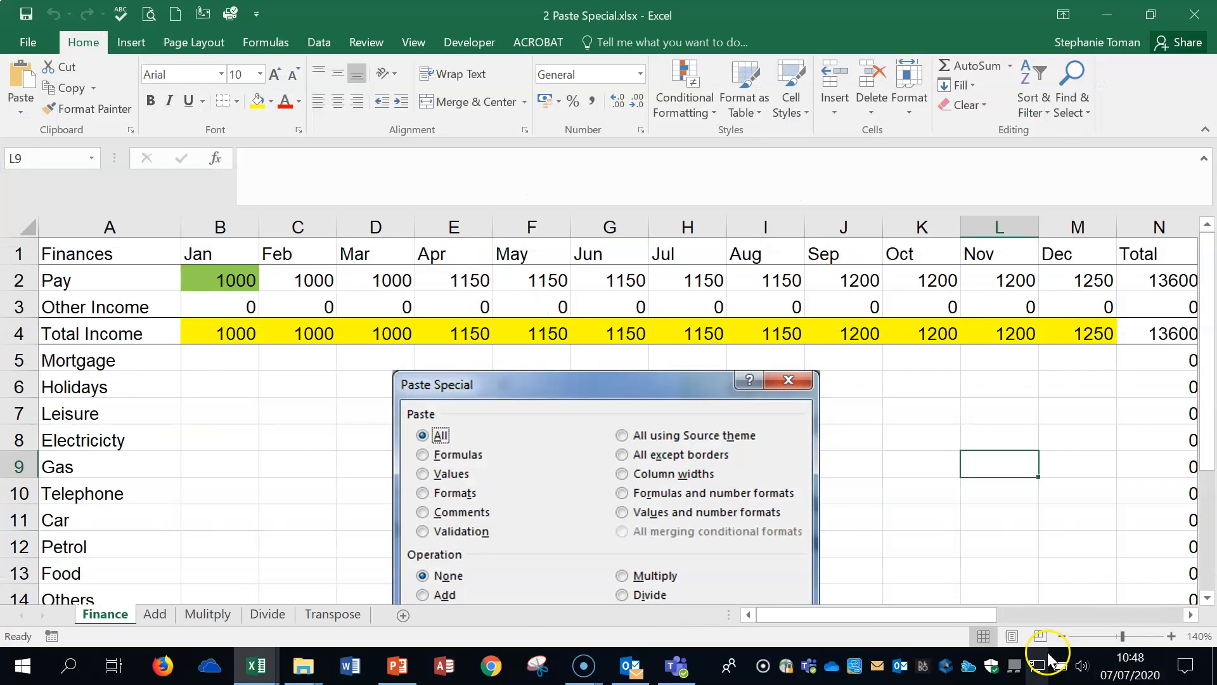
pyautogui.click(1064, 636)
pyautogui.click(1064, 636)
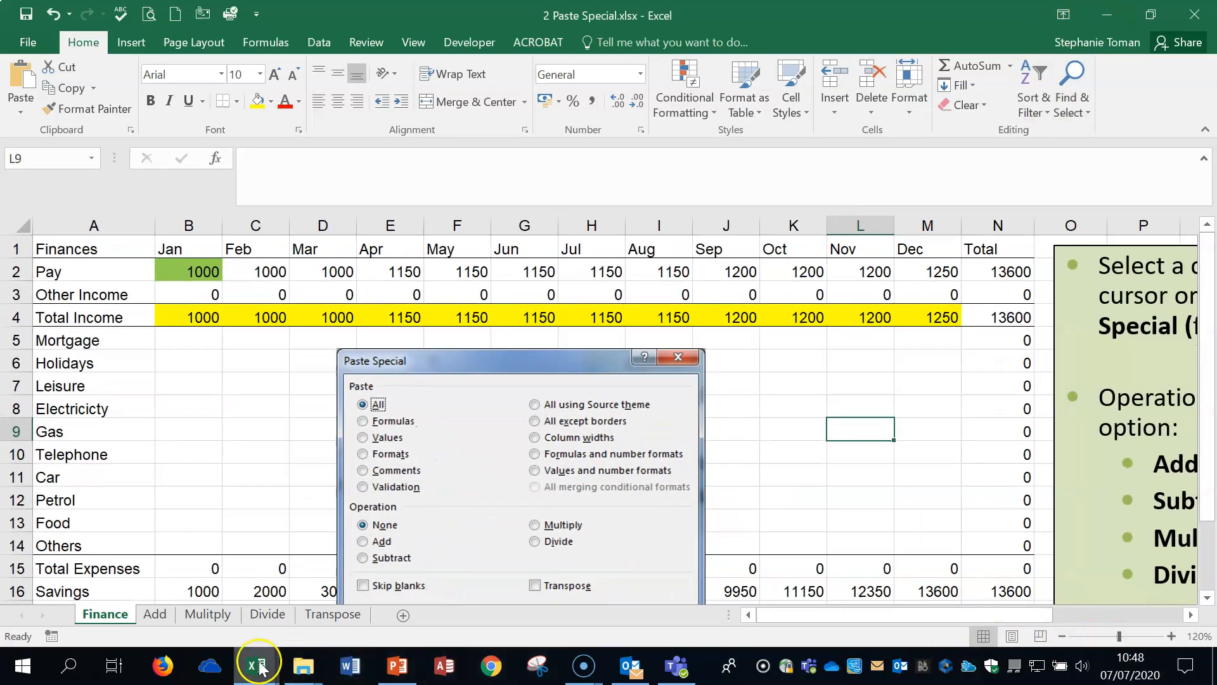
# Set up a Move or Copy of the North sheet in 3 Move_Copy.xlsx with Create a copy enabled and 2 Paste Special.xlsx as the destination
pyautogui.moveTo(258, 662)
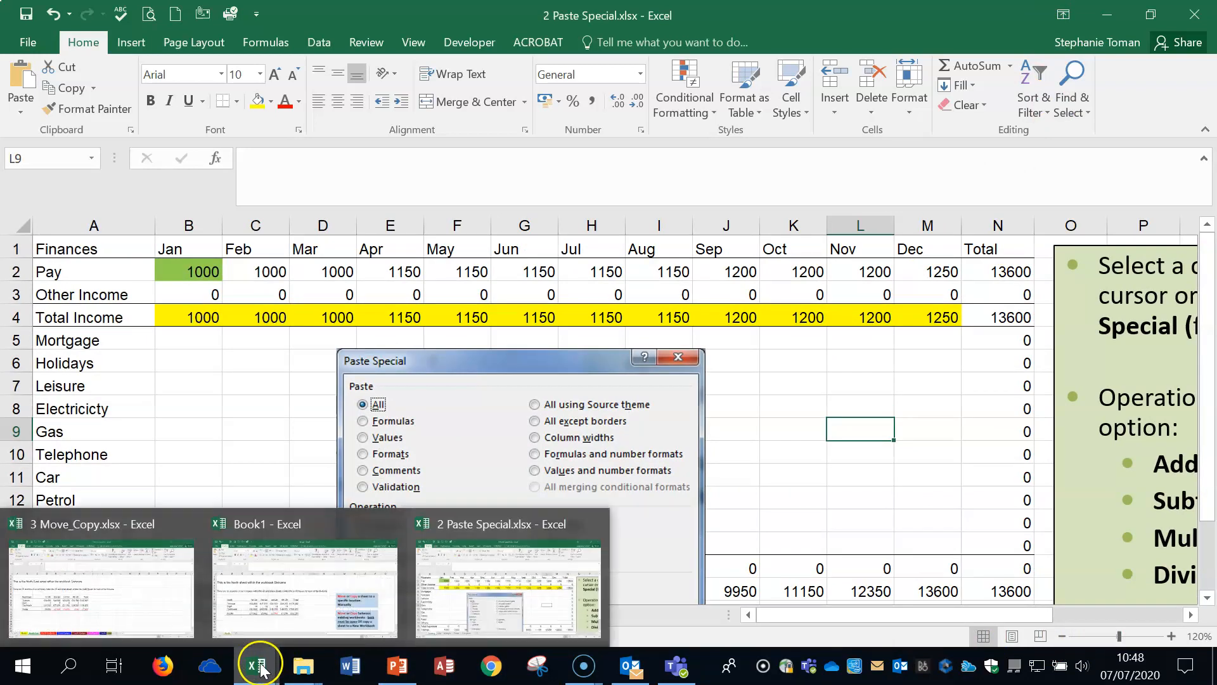
pyautogui.moveTo(287, 586)
pyautogui.click(141, 576)
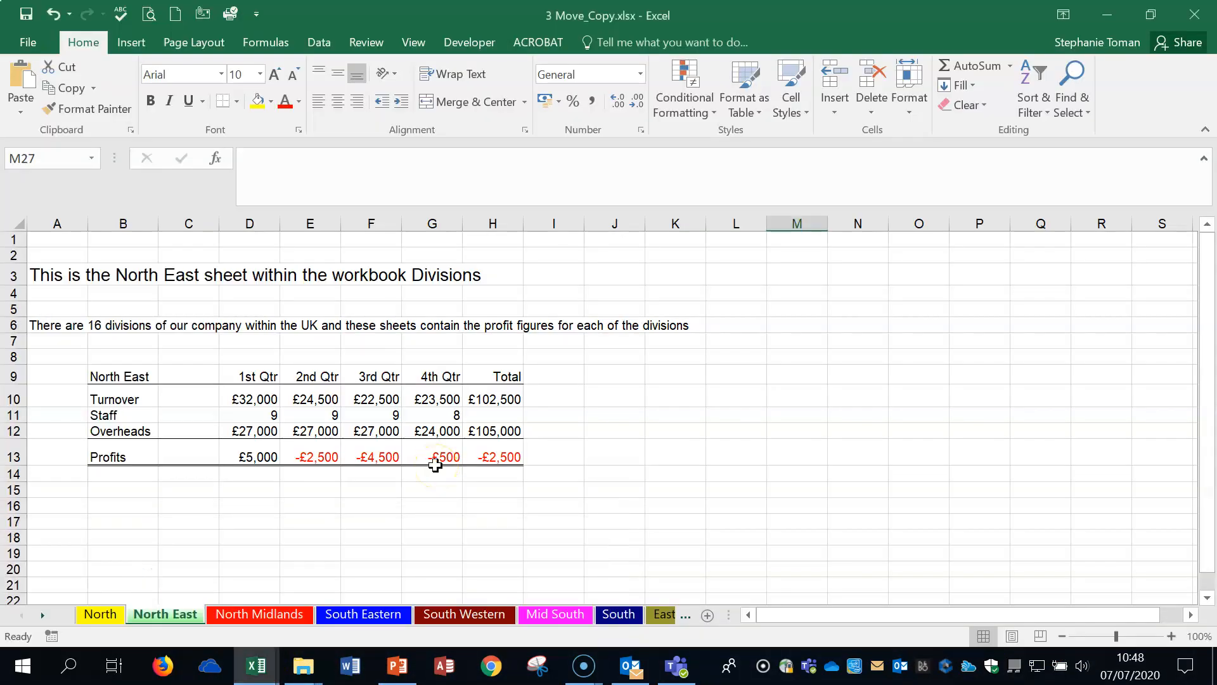
pyautogui.rightClick(99, 614)
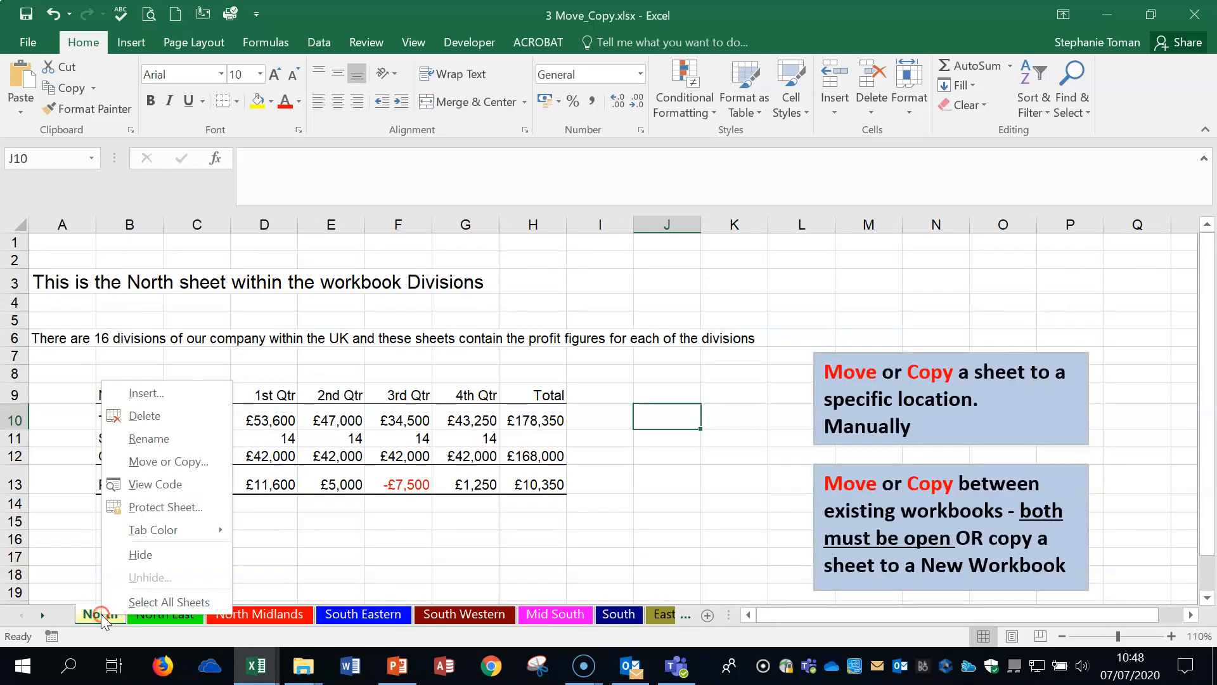
pyautogui.click(155, 462)
pyautogui.click(20, 536)
pyautogui.moveTo(179, 327); pyautogui.dragTo(621, 159)
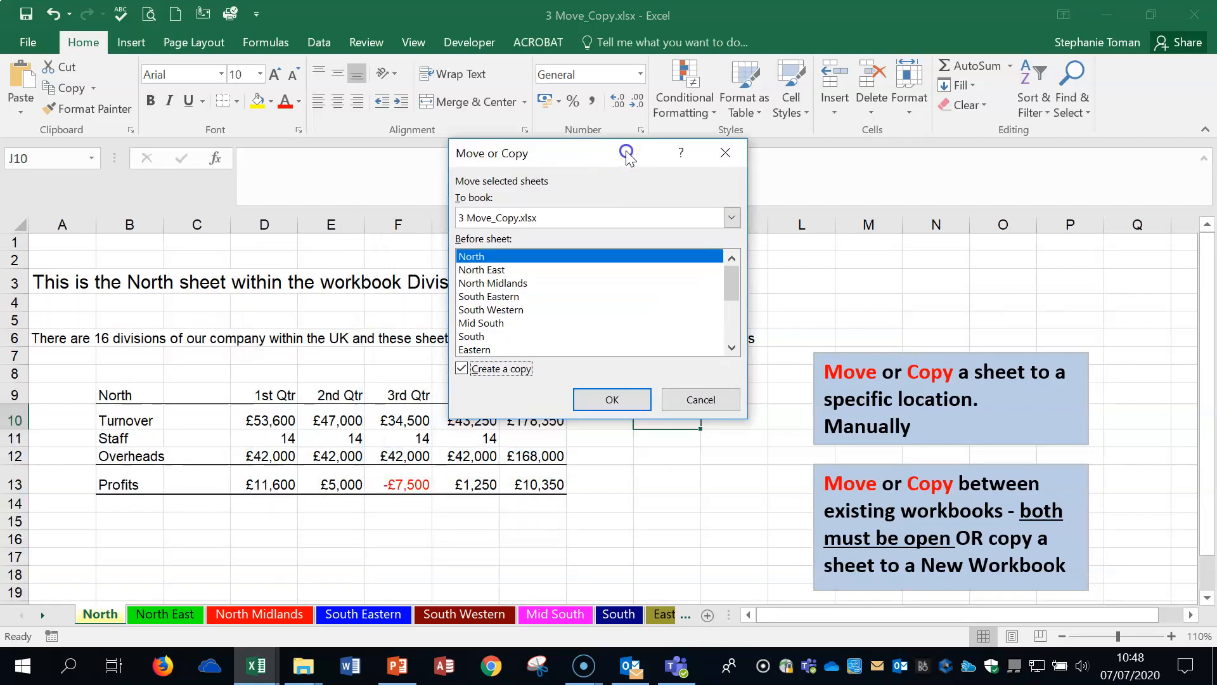
pyautogui.click(732, 218)
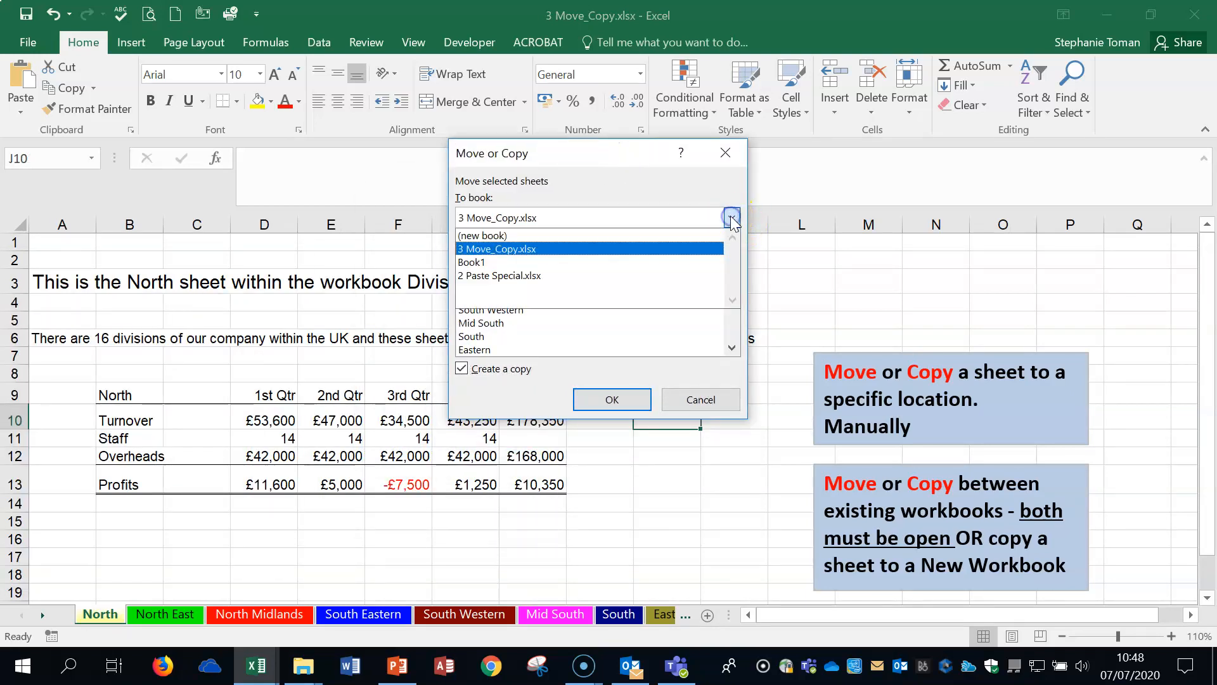
pyautogui.click(533, 279)
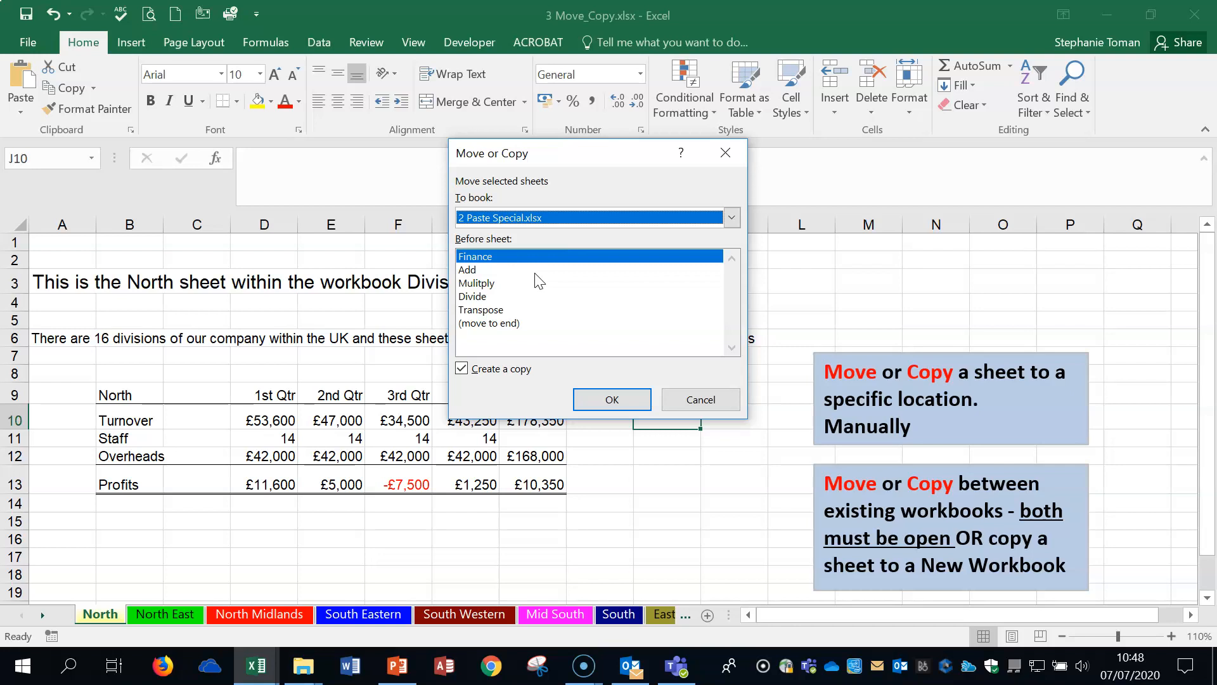
# Review the available destination workbooks for the North sheet, including Book1, and cancel the Move or Copy dialog
pyautogui.click(732, 218)
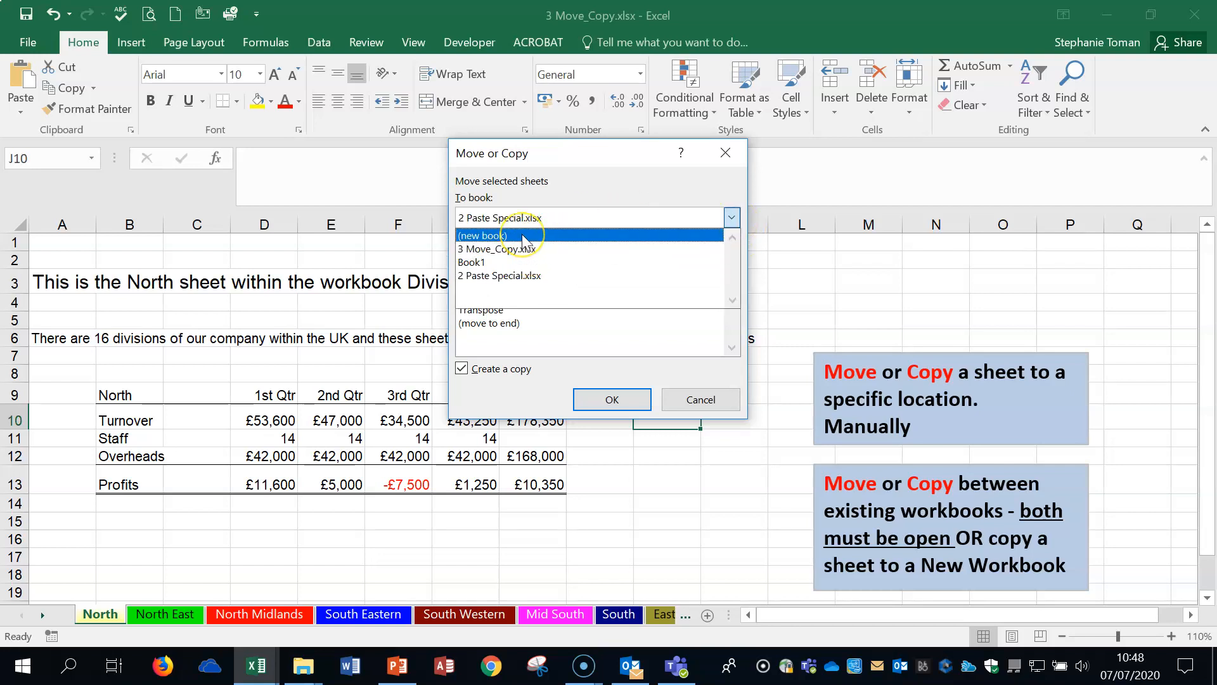
pyautogui.click(503, 263)
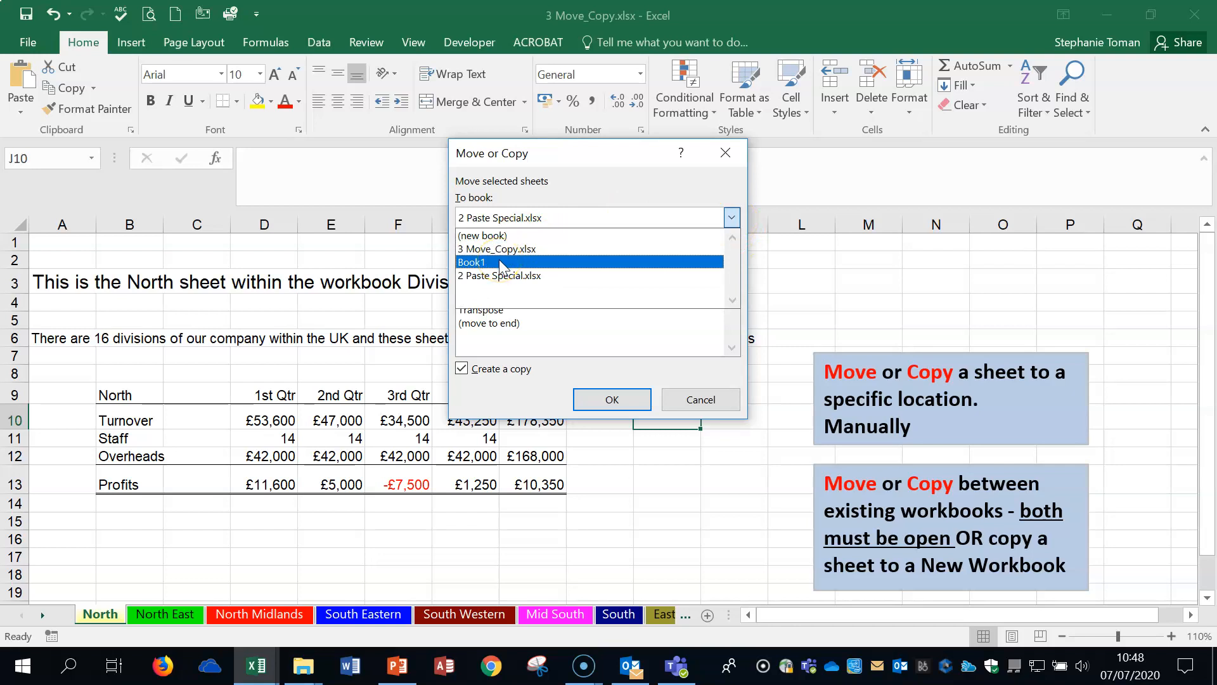
pyautogui.click(507, 265)
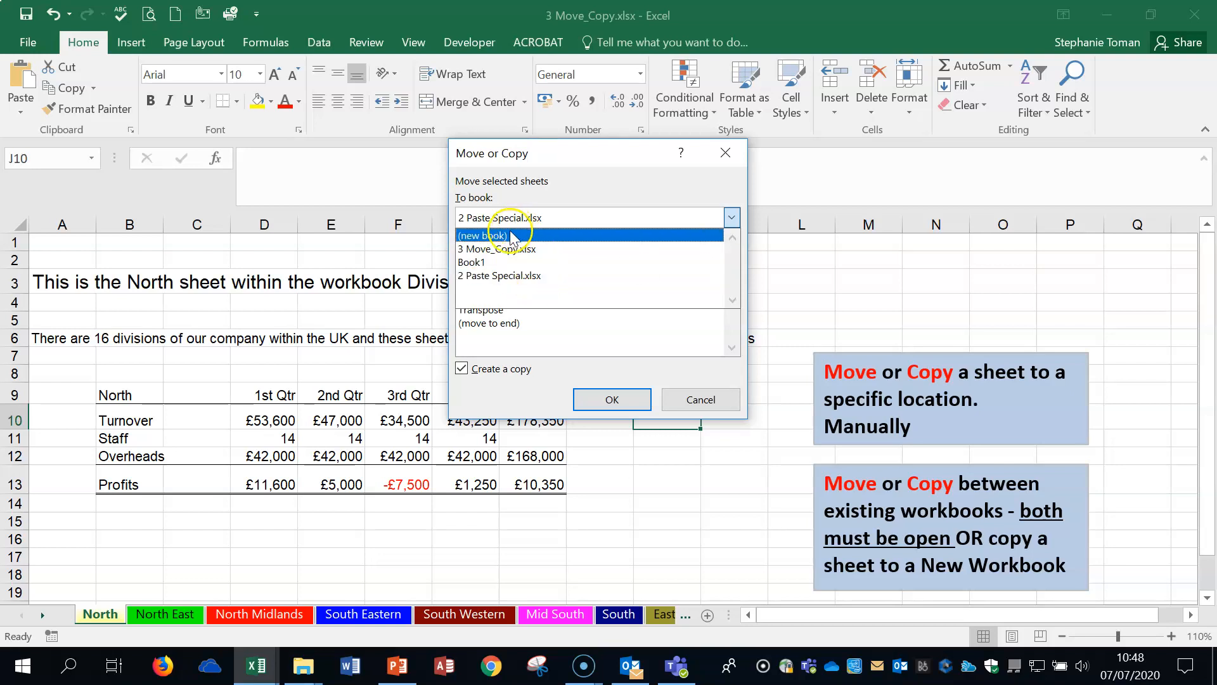
pyautogui.click(693, 404)
pyautogui.click(694, 516)
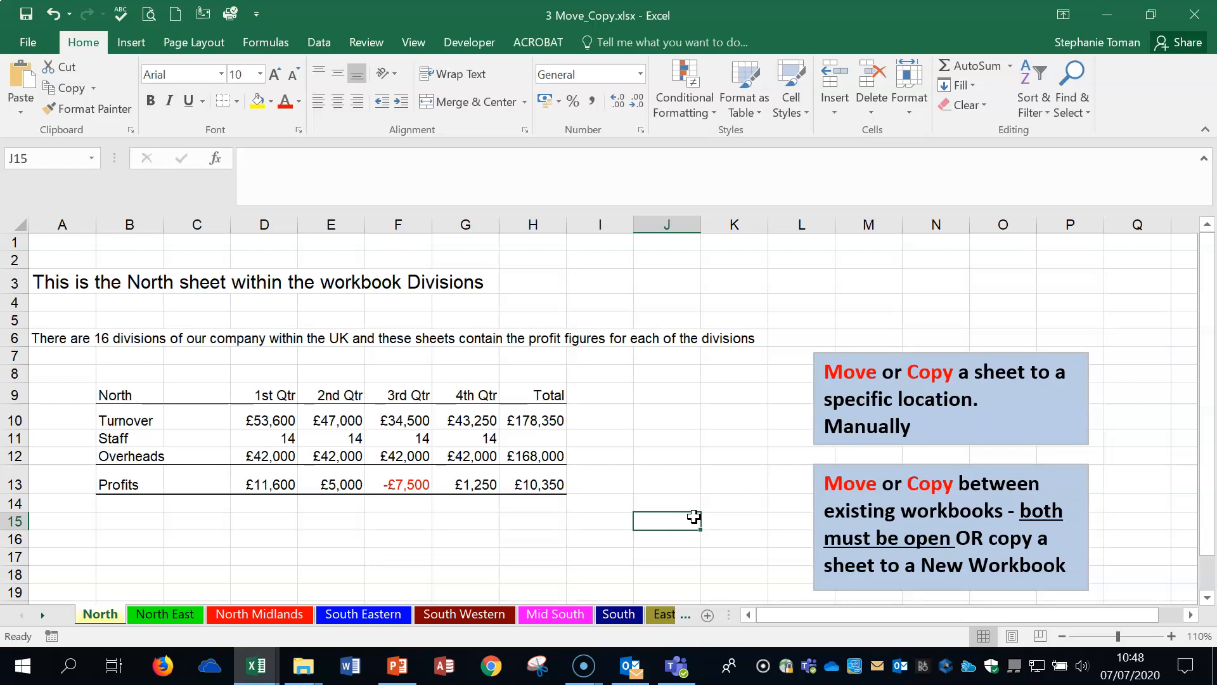
pyautogui.click(720, 551)
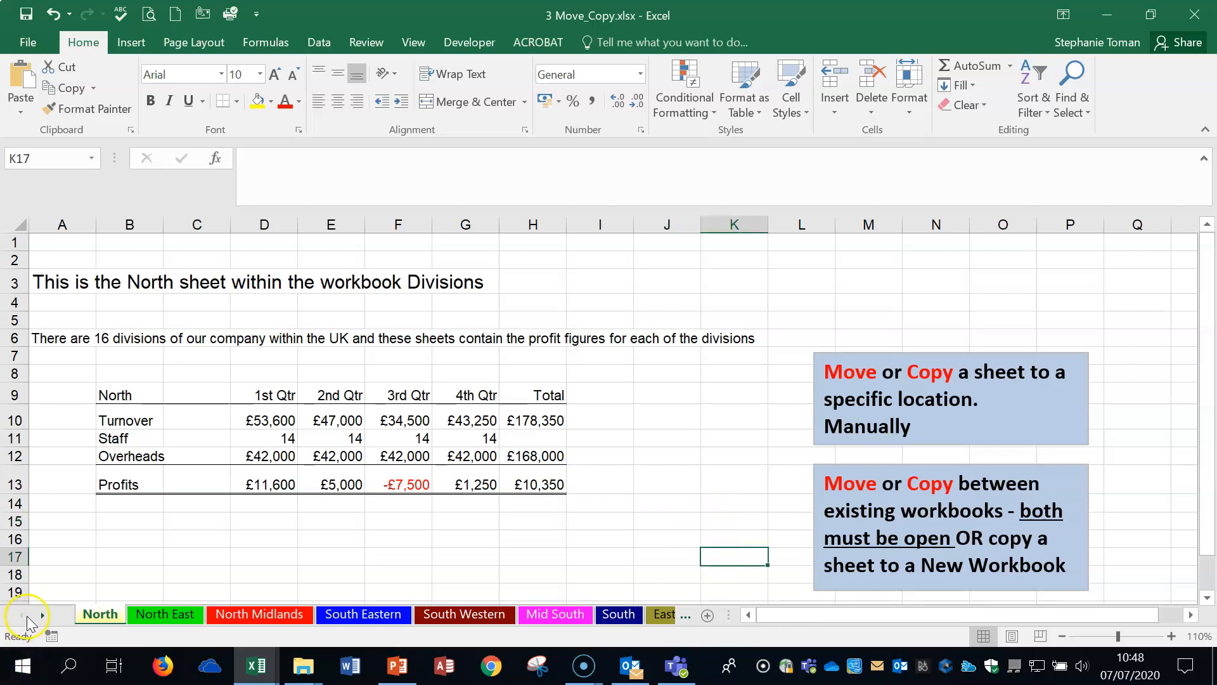
pyautogui.click(678, 452)
pyautogui.click(707, 437)
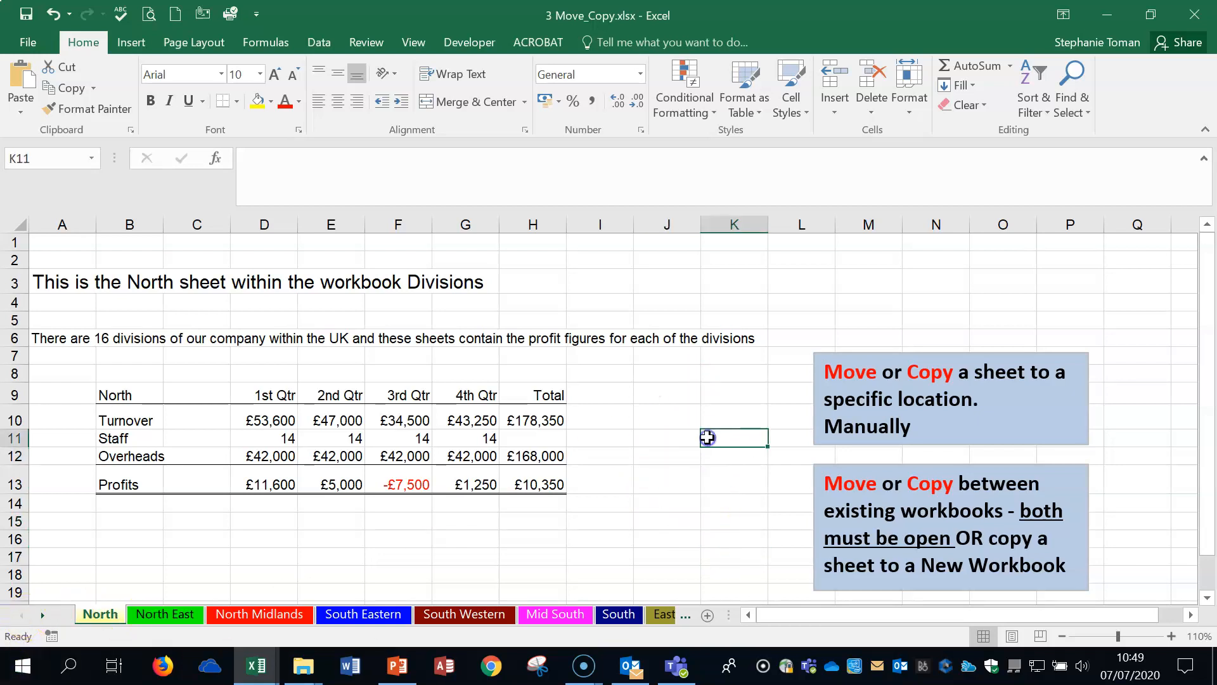
pyautogui.click(656, 479)
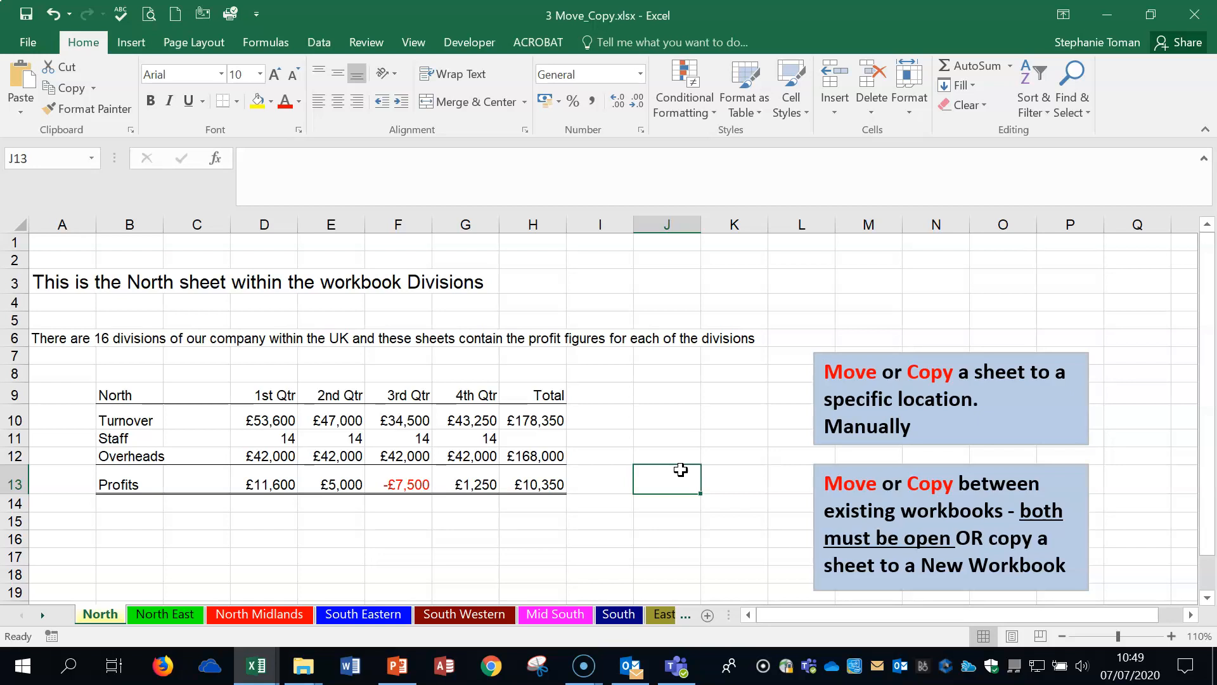
# Close 3 Move_Copy.xlsx, select 4 Protection.xlsx in the 2_3 Formatting_Protection folder and minimise the folder window
pyautogui.click(1195, 16)
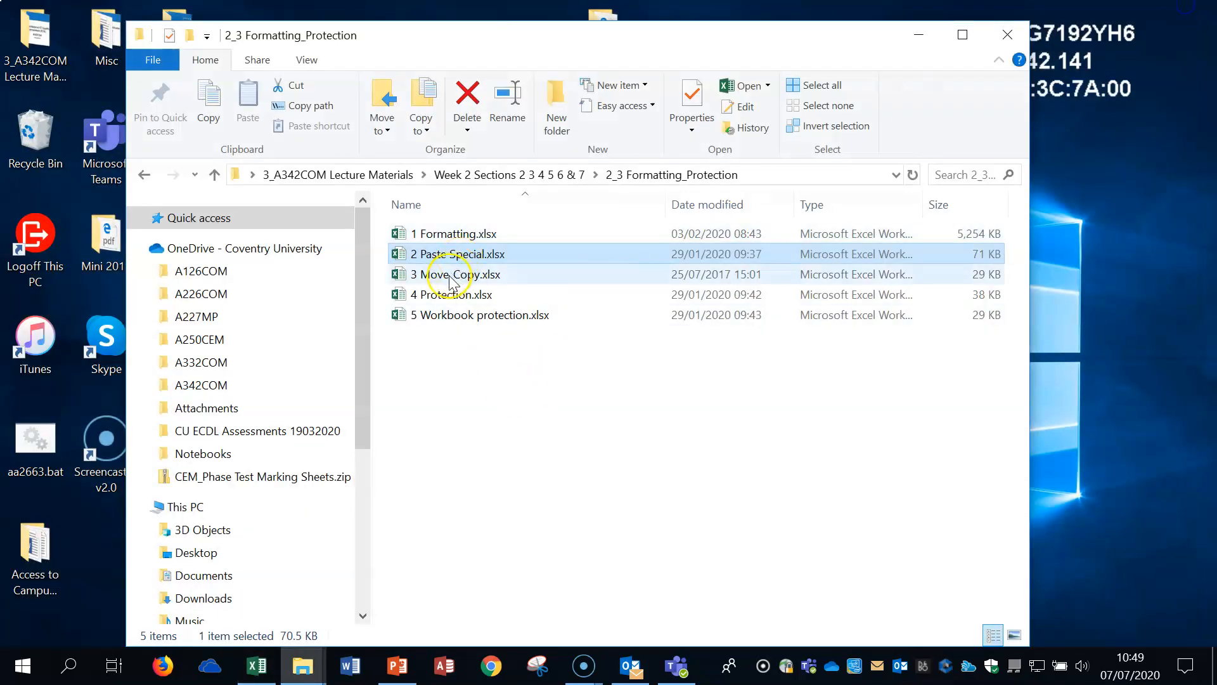
pyautogui.click(452, 297)
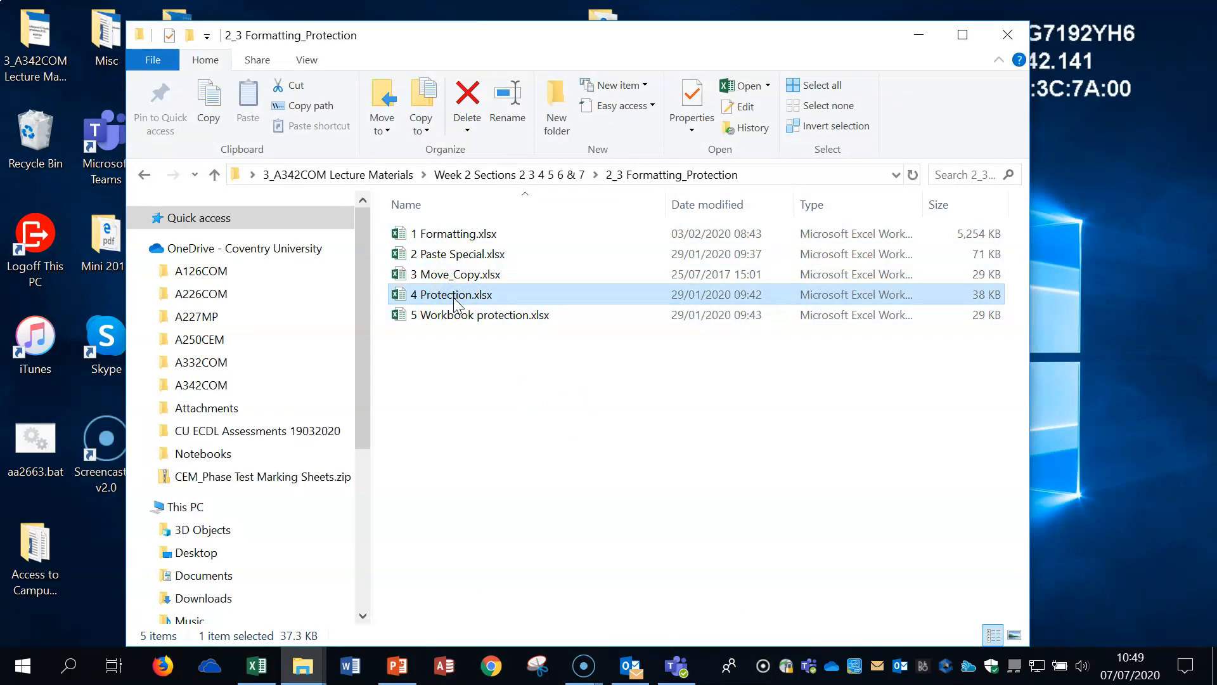
pyautogui.click(454, 316)
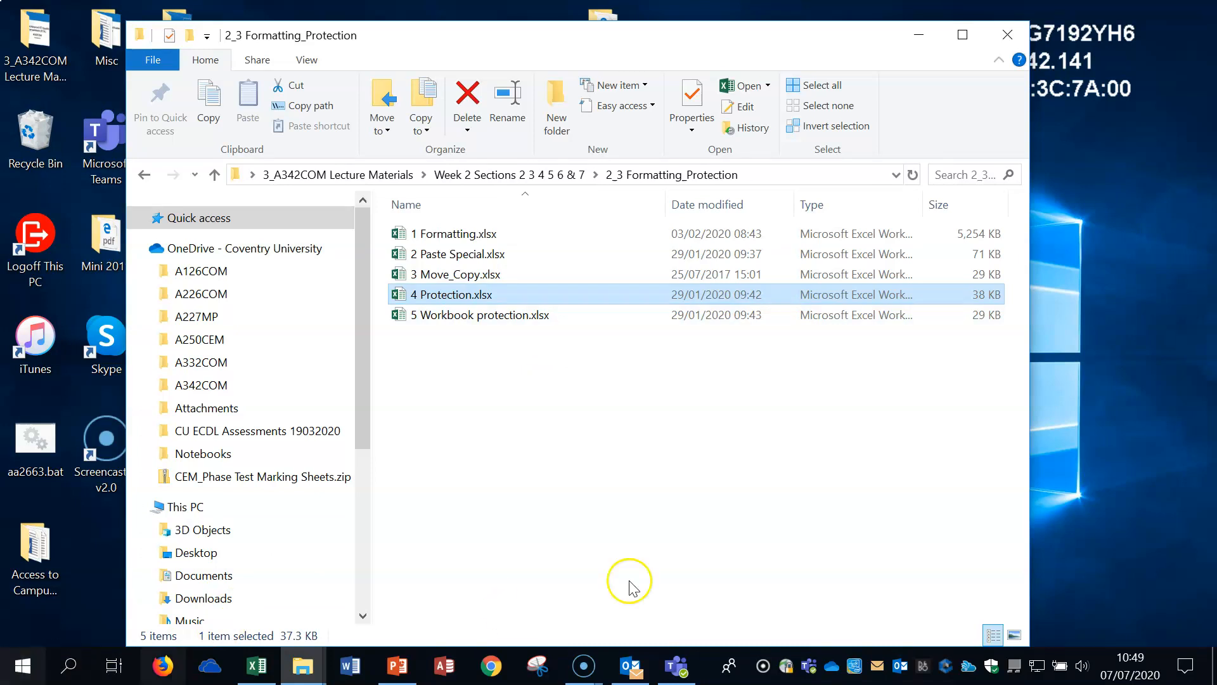
pyautogui.click(918, 34)
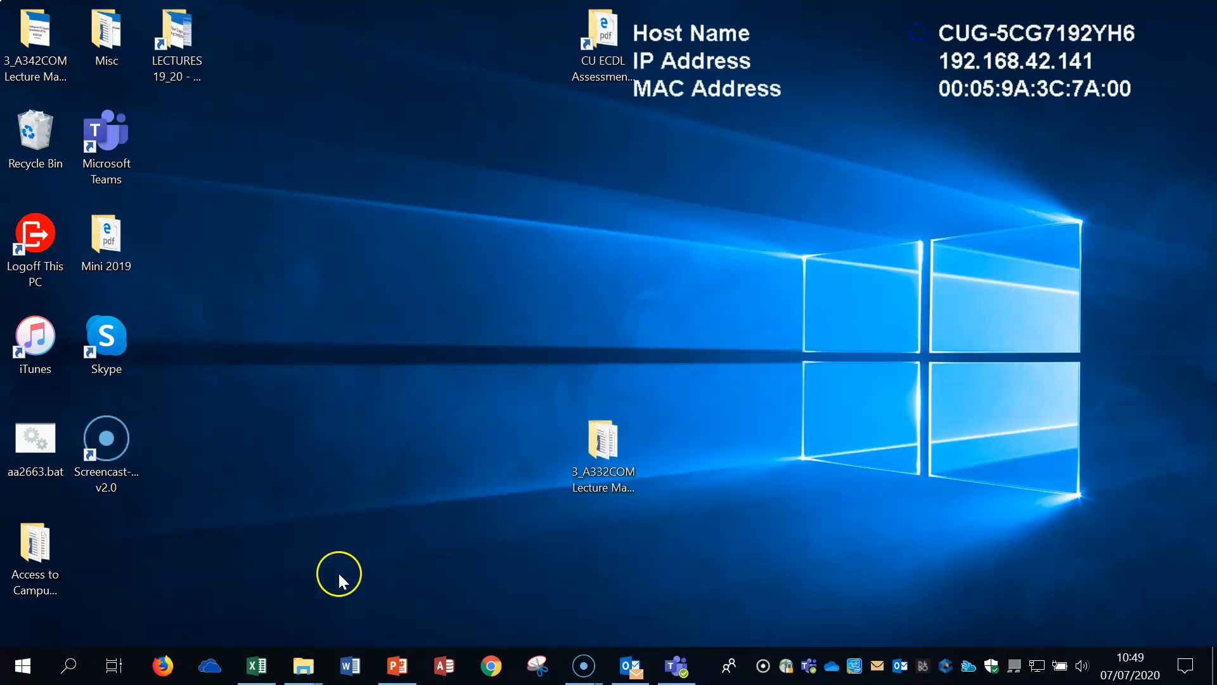
pyautogui.moveTo(584, 665)
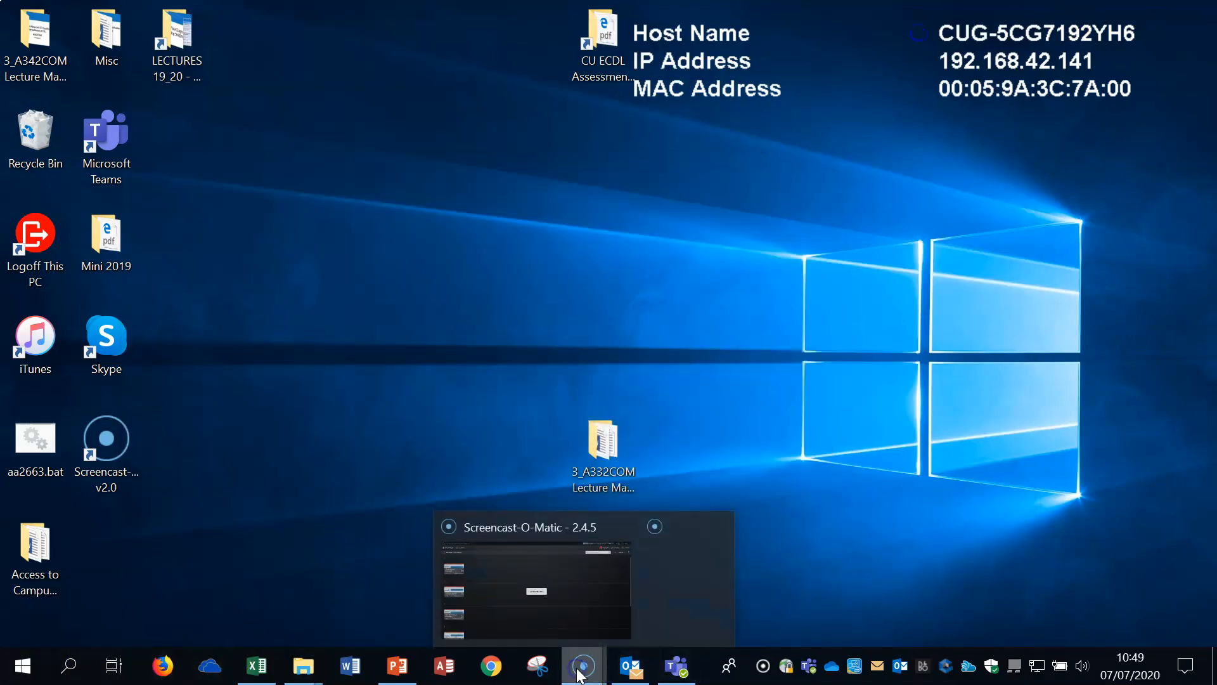
pyautogui.click(666, 563)
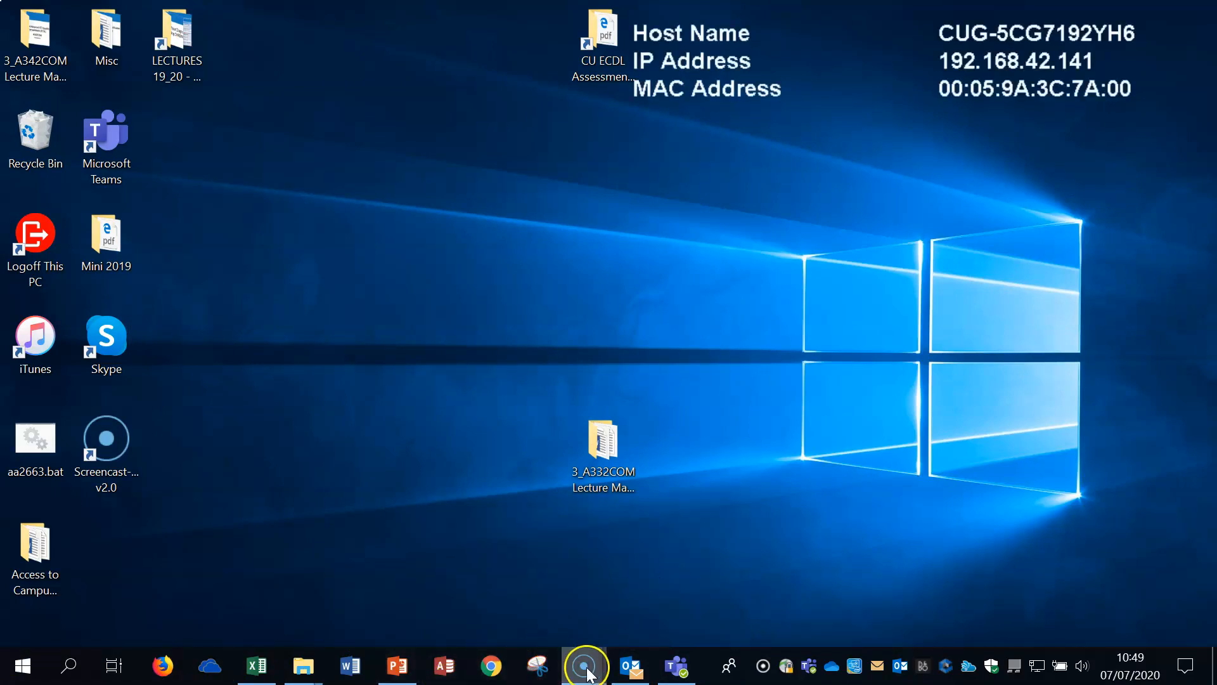
pyautogui.moveTo(588, 674)
pyautogui.click(678, 556)
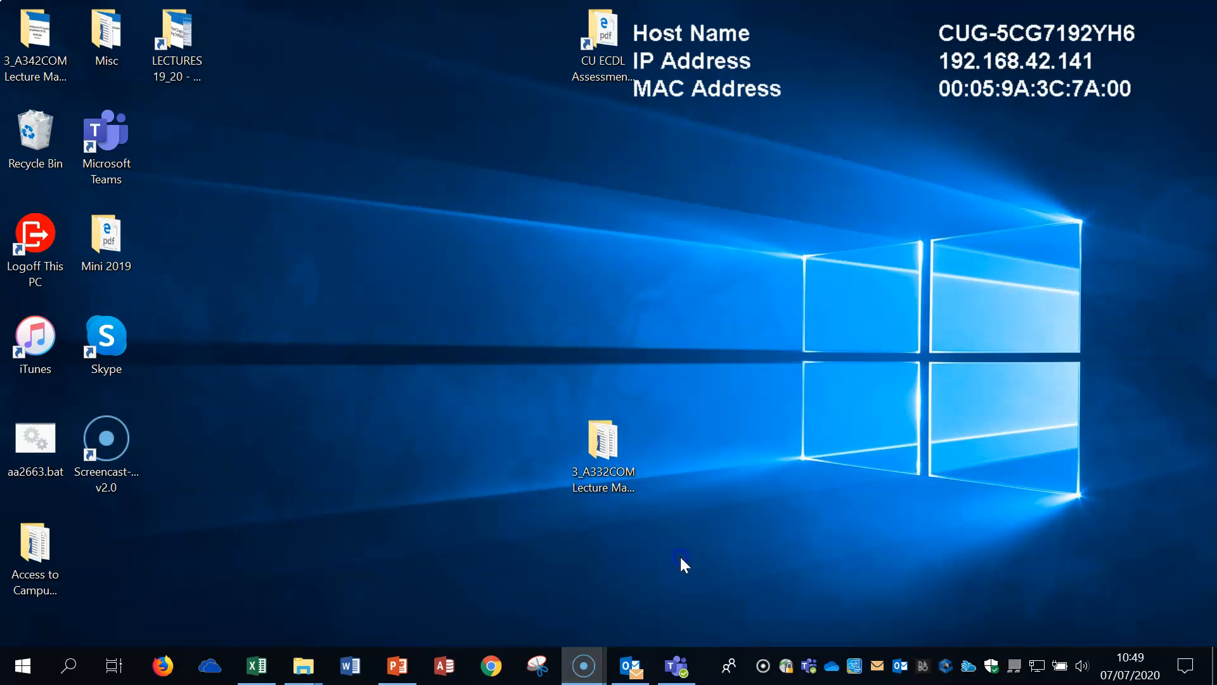
pyautogui.click(533, 598)
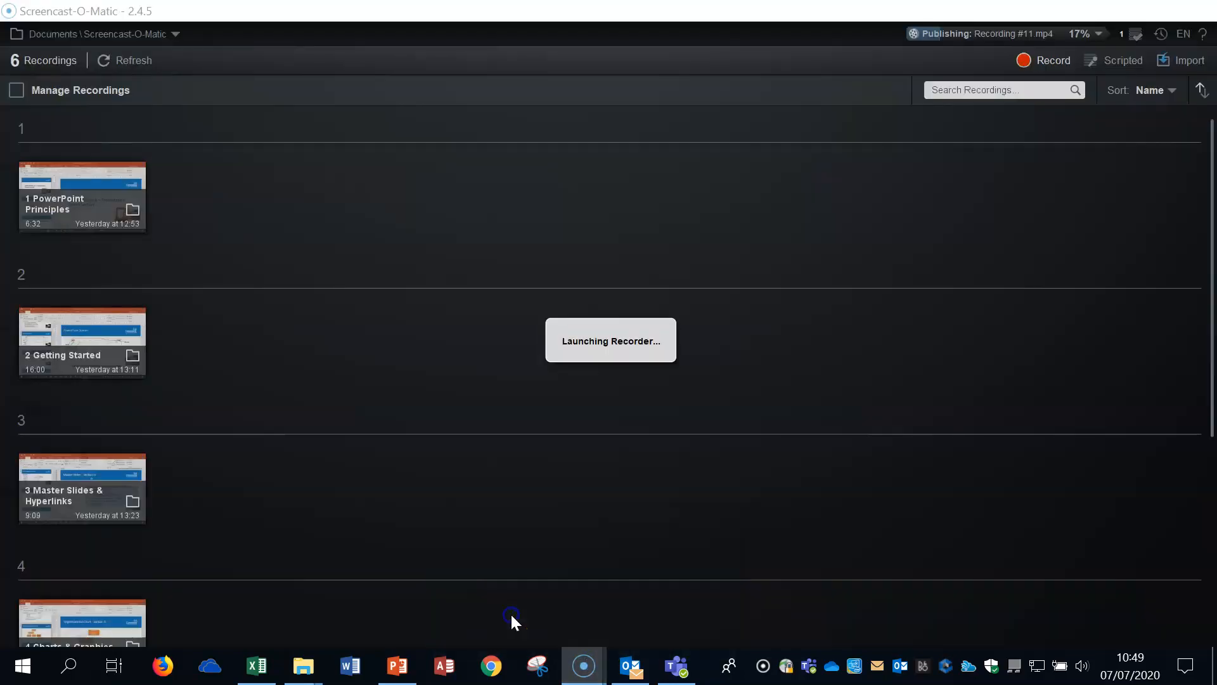